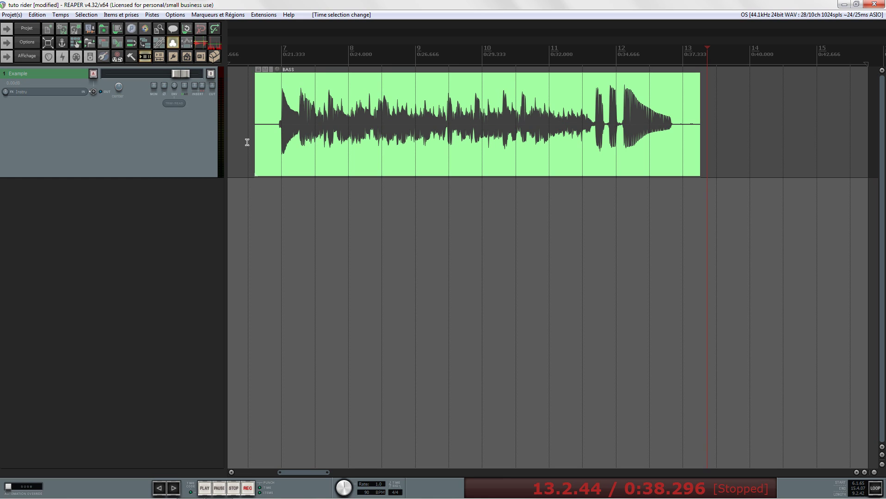
Add the ReaComp compressor from the Comp plugin folder to the Example track's FX chain and close the FX browser.
left_click(183, 85)
scroll(319, 120, "right", 1)
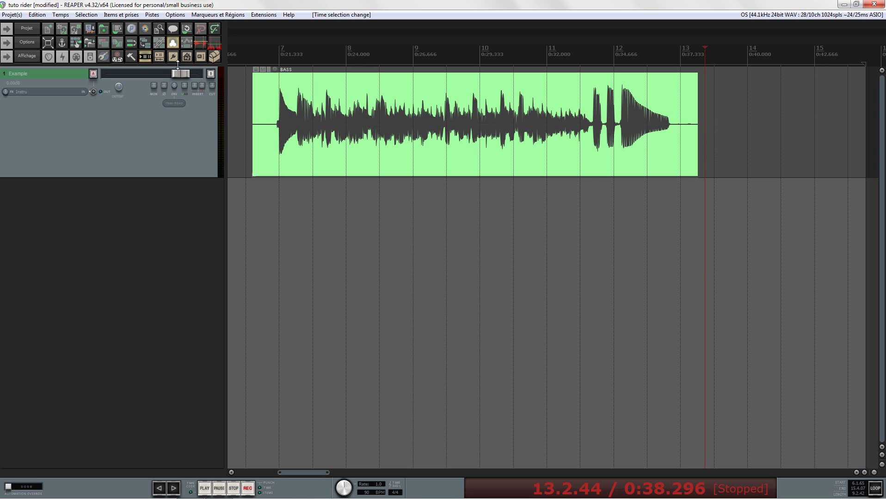
left_click(196, 86)
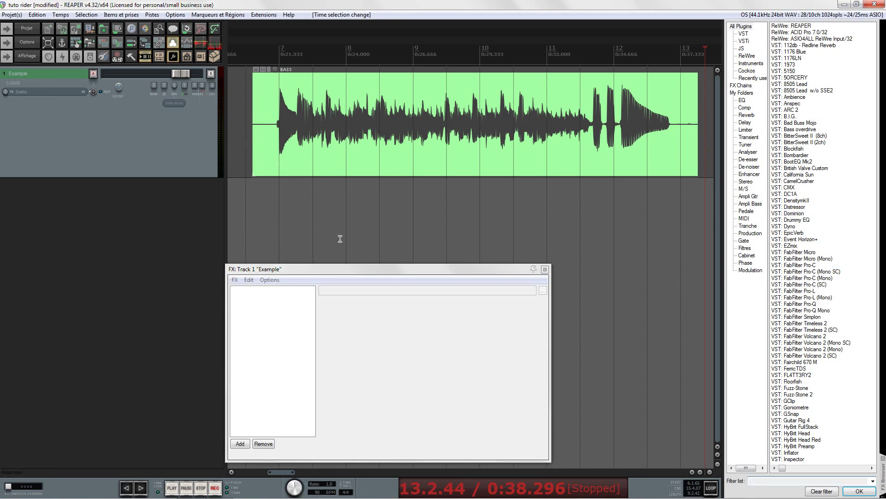
left_click_drag(324, 271, 308, 201)
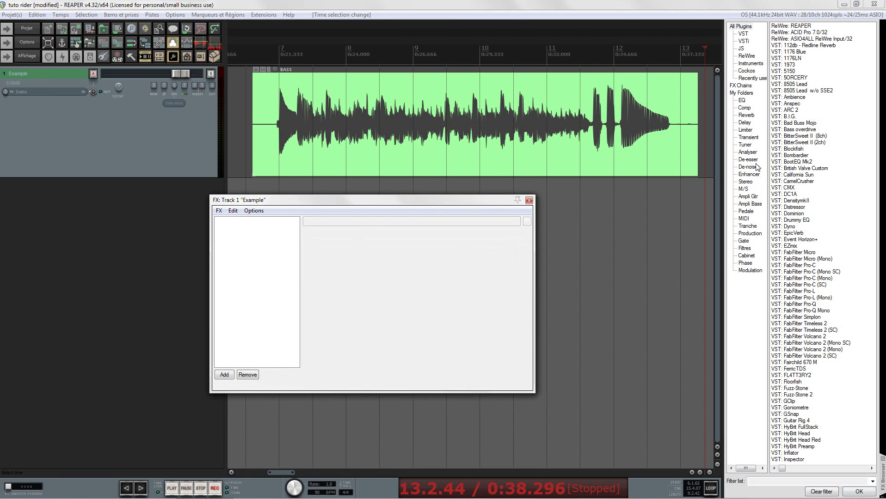
left_click(744, 109)
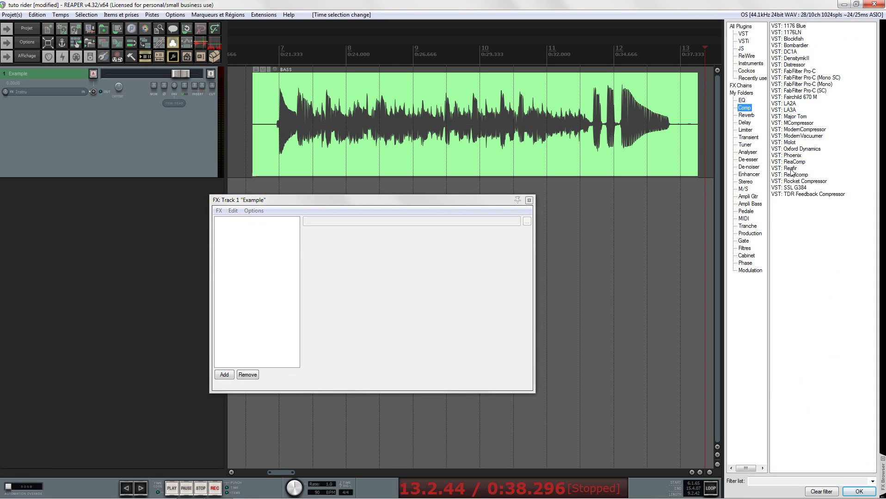
left_click_drag(796, 162, 260, 251)
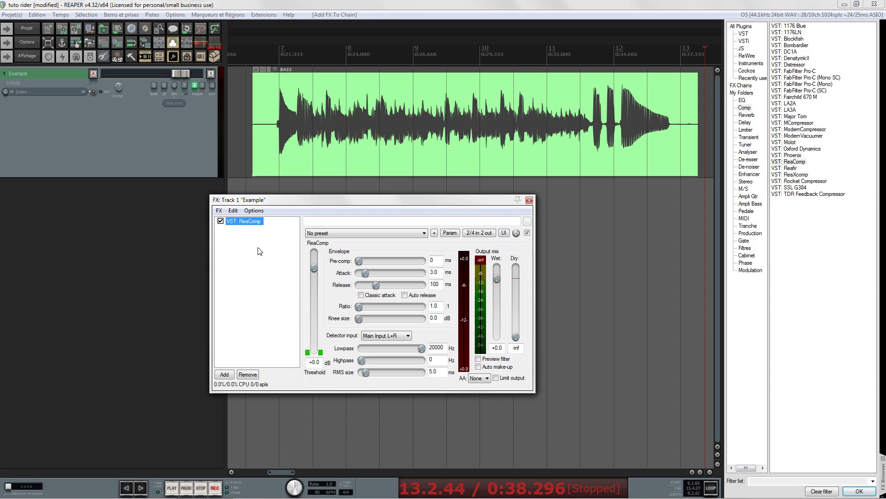
left_click_drag(411, 200, 390, 179)
left_click(172, 59)
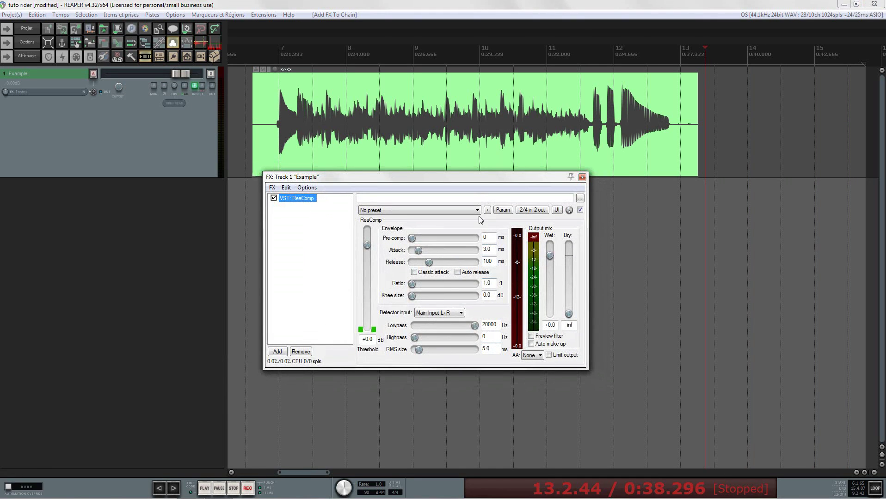
Set ReaComp's Wet output to -inf and its Dry output to +0.0 dB.
left_click_drag(484, 179, 445, 179)
left_click(506, 315)
left_click_drag(506, 314, 500, 325)
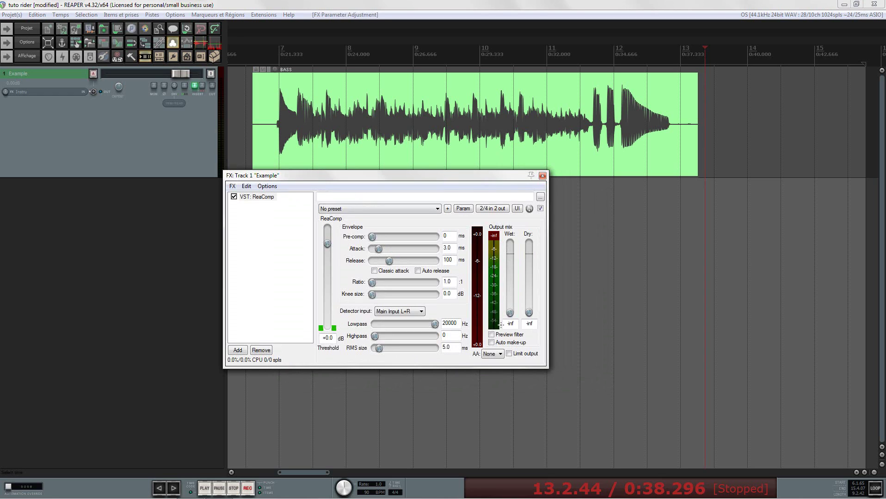
double_click(530, 312)
left_click_drag(419, 178, 429, 186)
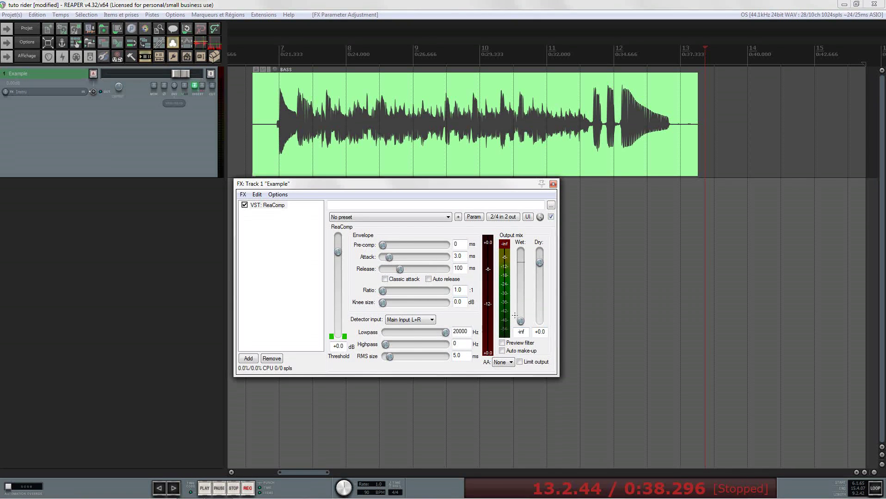
mouse_move(521, 321)
left_mouse_down()
mouse_move(521, 267)
mouse_move(510, 238)
mouse_move(520, 322)
left_mouse_up()
mouse_move(539, 263)
left_mouse_down()
mouse_move(540, 283)
mouse_move(540, 263)
left_mouse_up()
left_click_drag(488, 184, 498, 187)
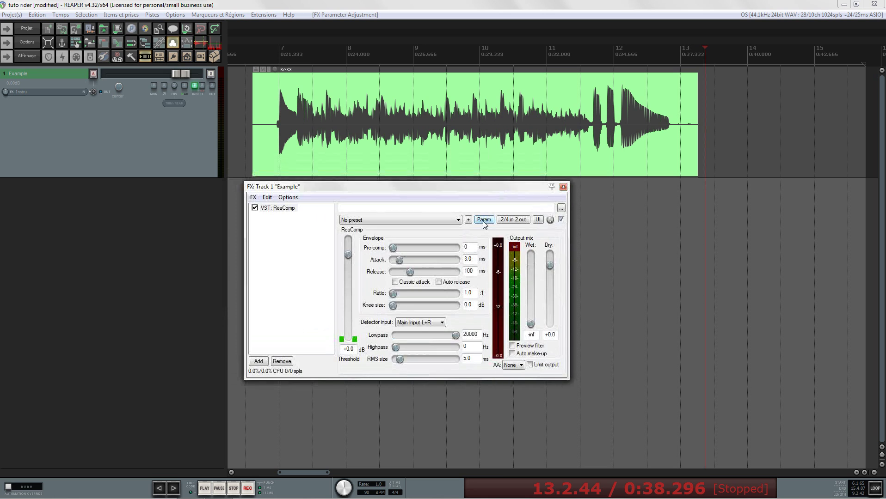
Enable parameter modulation for ReaComp's Dry level and move its baseline value to the middle of the range.
left_click(483, 220)
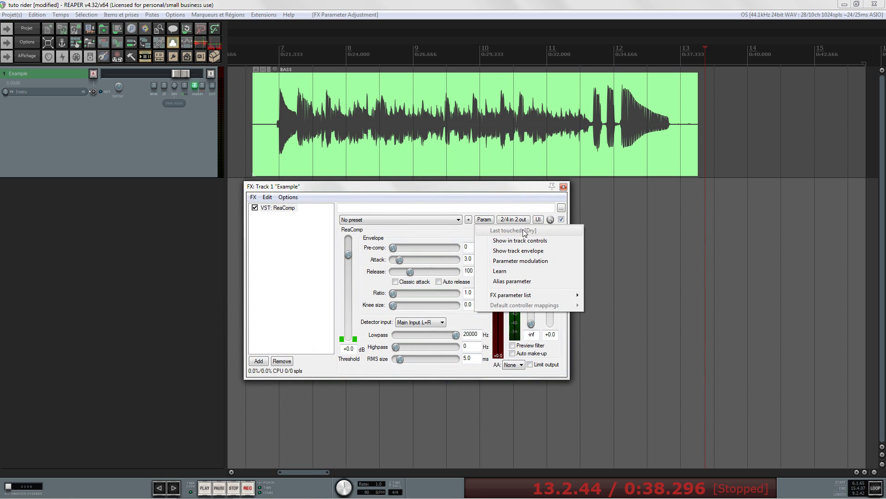
left_click(519, 262)
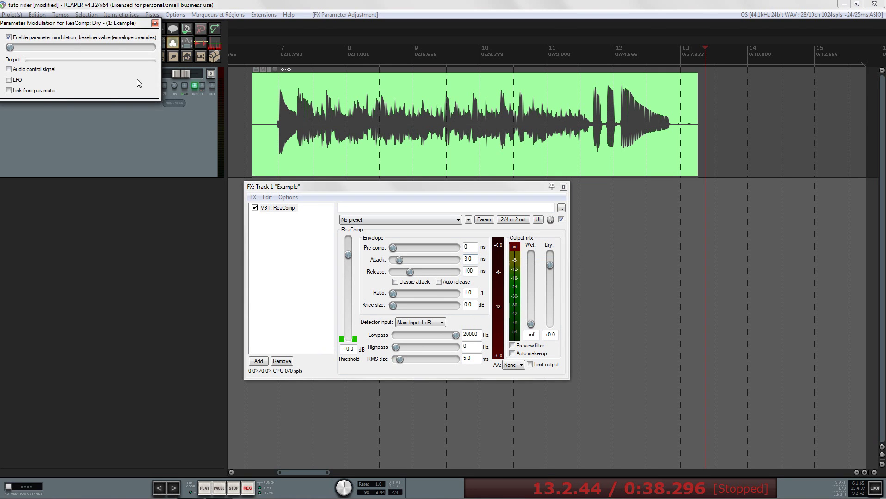
left_click_drag(107, 24, 379, 142)
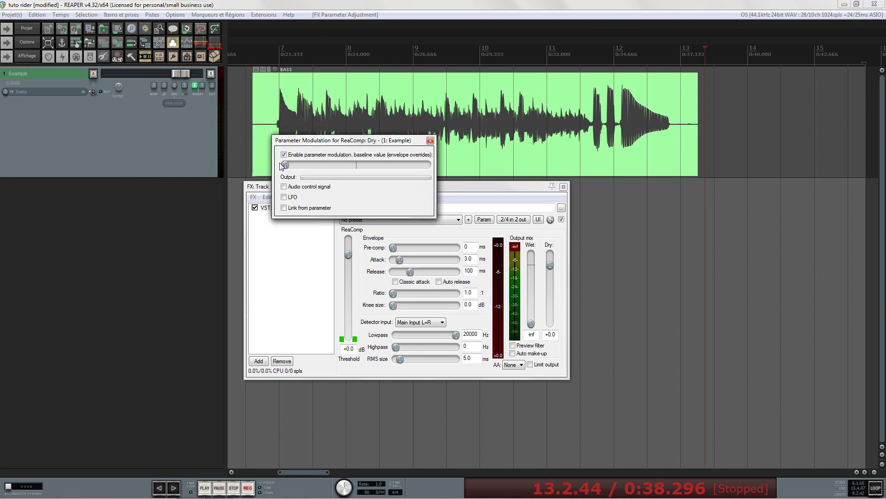
left_click_drag(283, 165, 346, 164)
Enable the audio control signal for the Dry modulation and take it from track audio channels 1+2.
left_click(284, 186)
left_click_drag(381, 144, 389, 194)
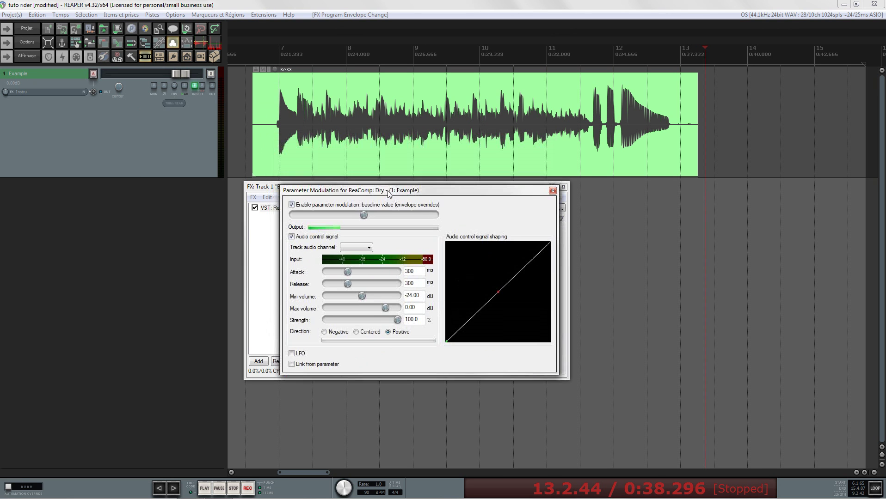
left_click_drag(484, 187, 502, 132)
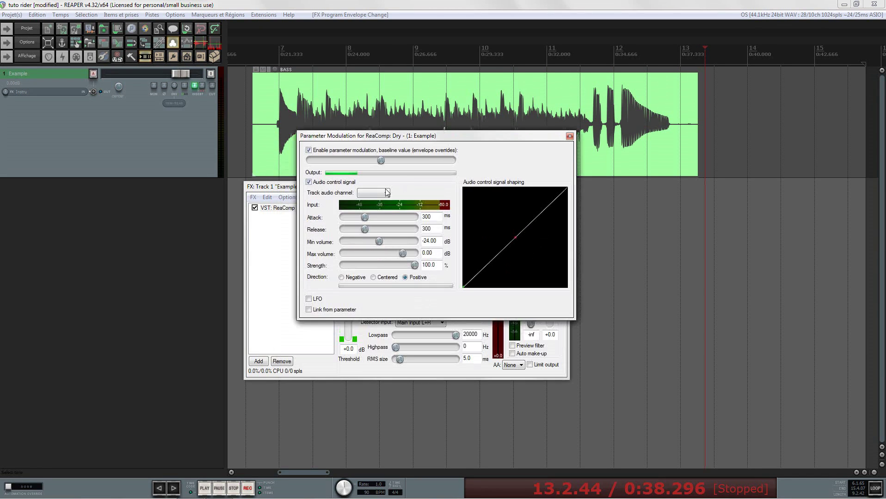
left_click(384, 193)
left_click(365, 214)
left_click_drag(409, 137, 448, 186)
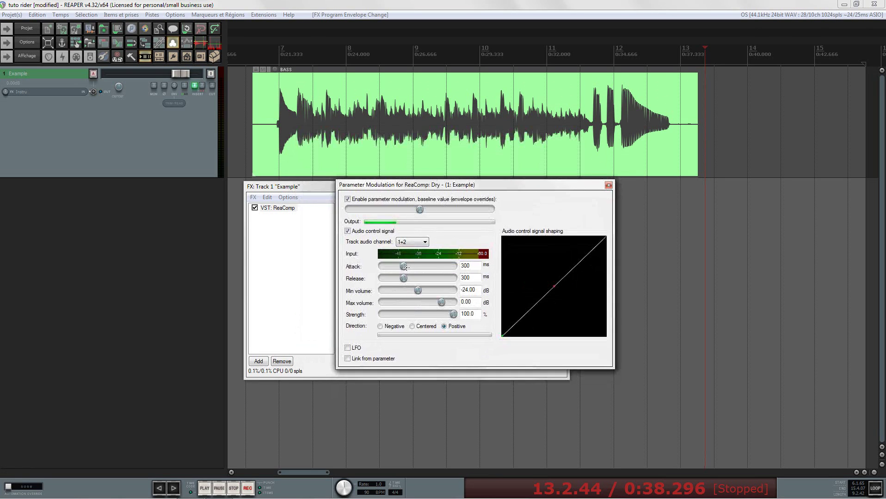
Set the control signal's attack to 0 ms, release to 1000 ms, min volume to -18 dB and max volume to 0 dB.
left_click_drag(405, 267, 298, 270)
left_click_drag(400, 279, 609, 309)
left_click_drag(475, 291, 451, 294)
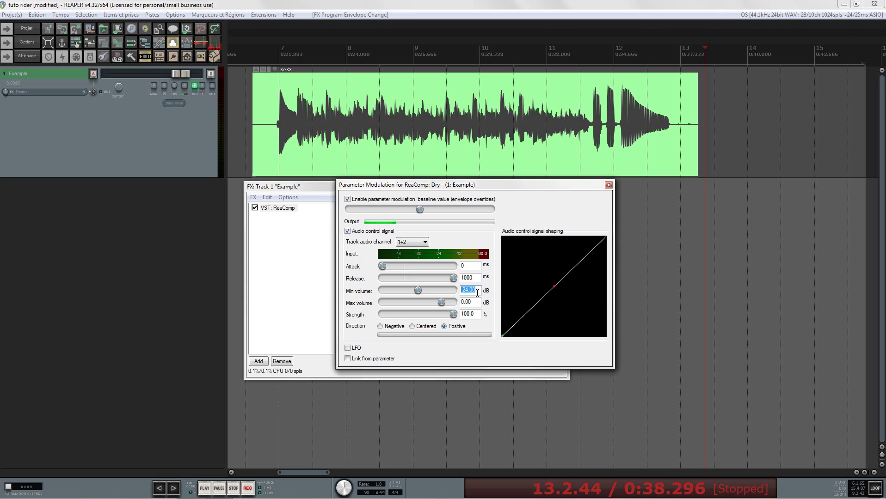
type("-18")
double_click(471, 302)
type("0")
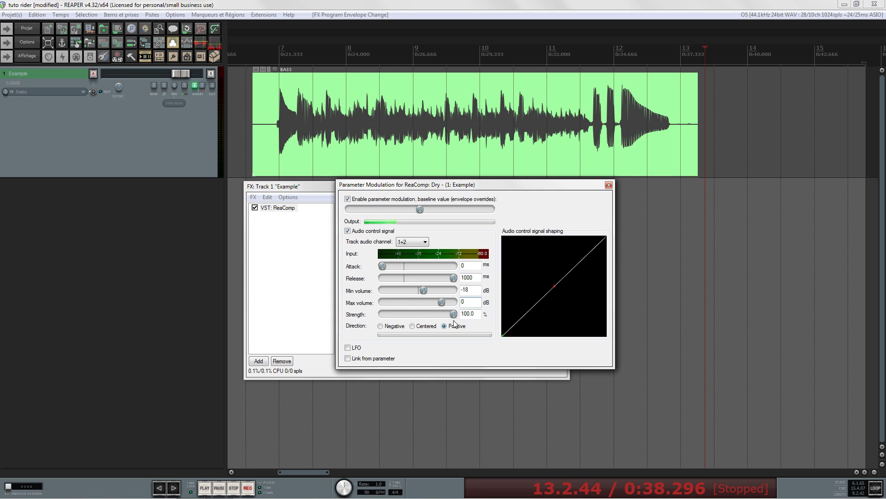
Set the modulation direction to Negative, bend the shaping curve fully toward its lower-right corner, and close the modulation settings.
left_click(381, 326)
left_click_drag(506, 187, 356, 178)
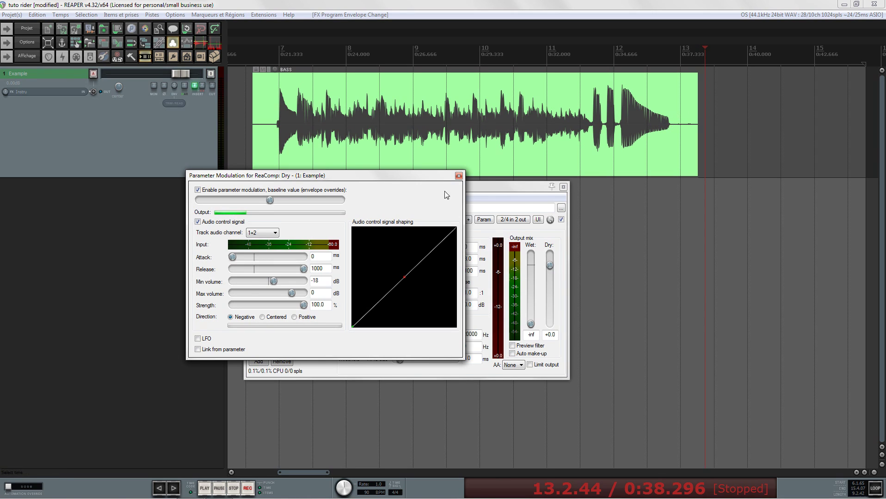
left_click_drag(422, 178, 495, 186)
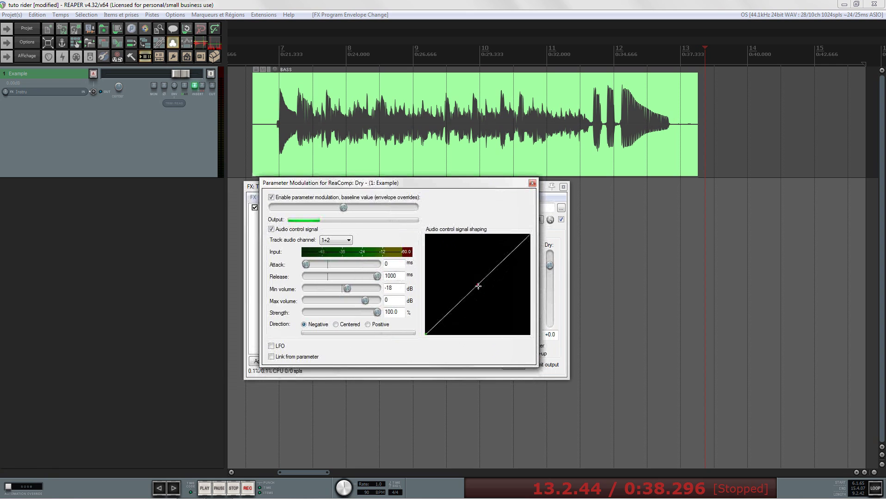
left_click_drag(477, 284, 528, 332)
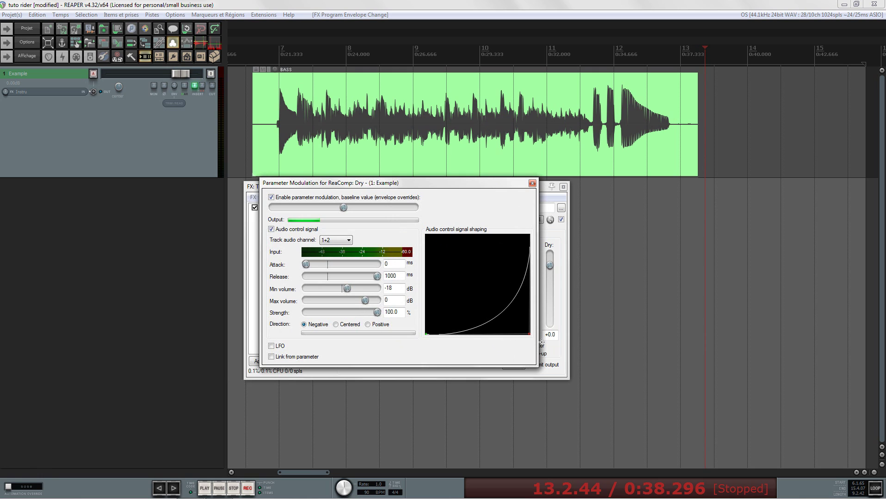
left_click_drag(483, 186, 393, 184)
left_click_drag(326, 184, 384, 209)
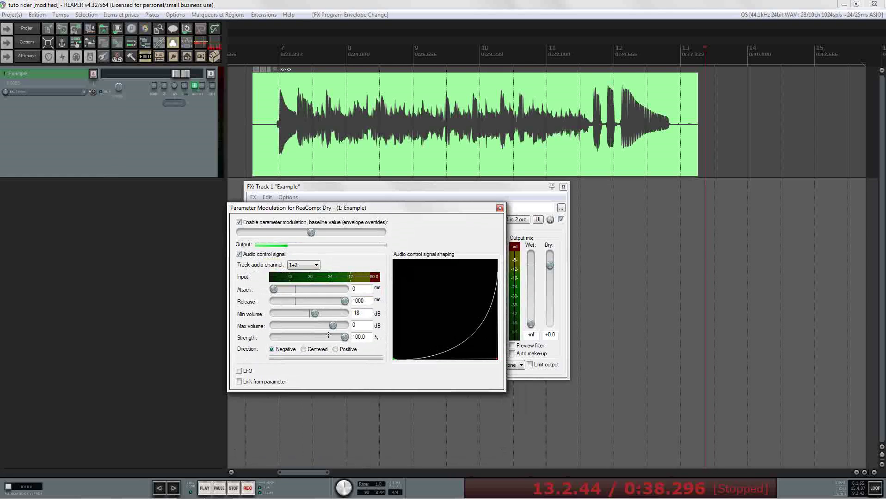
mouse_move(344, 338)
left_mouse_down()
mouse_move(277, 342)
mouse_move(361, 343)
left_mouse_up()
left_click(499, 208)
Play the bass item from measure 7 to check how the modulation moves ReaComp's Dry level.
left_click(279, 57)
key("space")
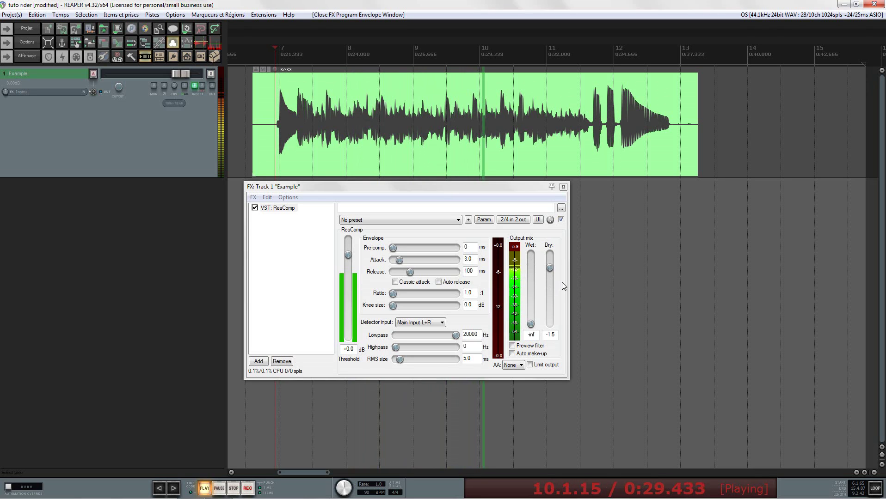
key("space")
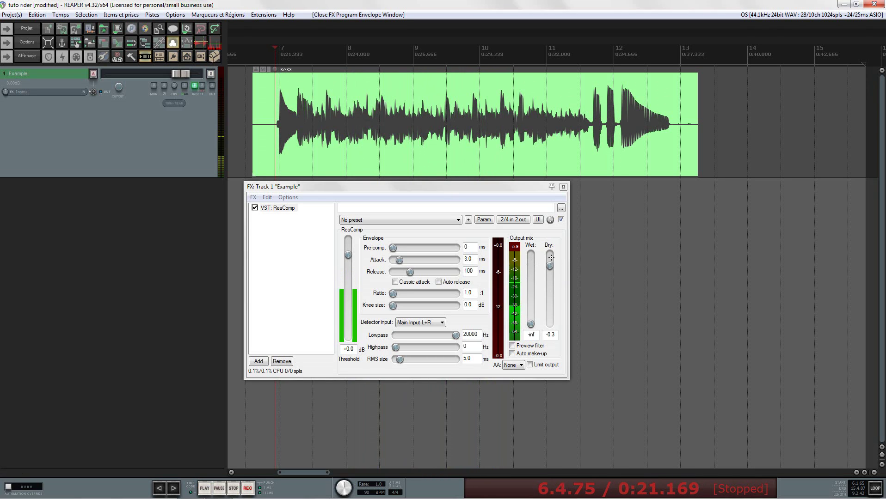
left_click_drag(550, 270, 551, 266)
key("space")
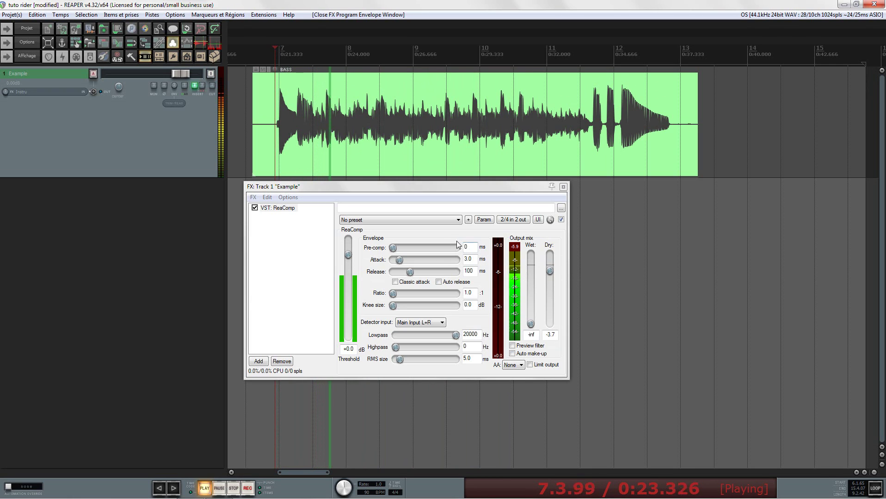
key("space")
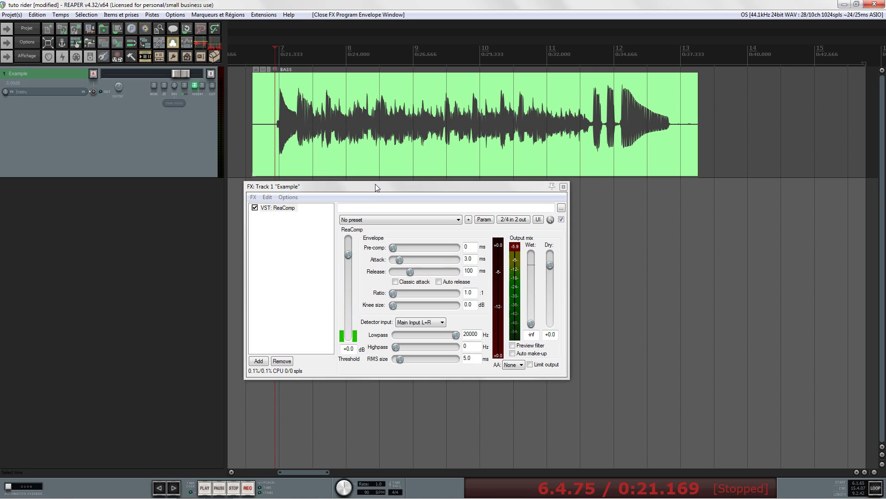
Show the track envelope for ReaComp's Dry parameter and move the FX window clear of the envelope lane.
left_click_drag(375, 187, 359, 205)
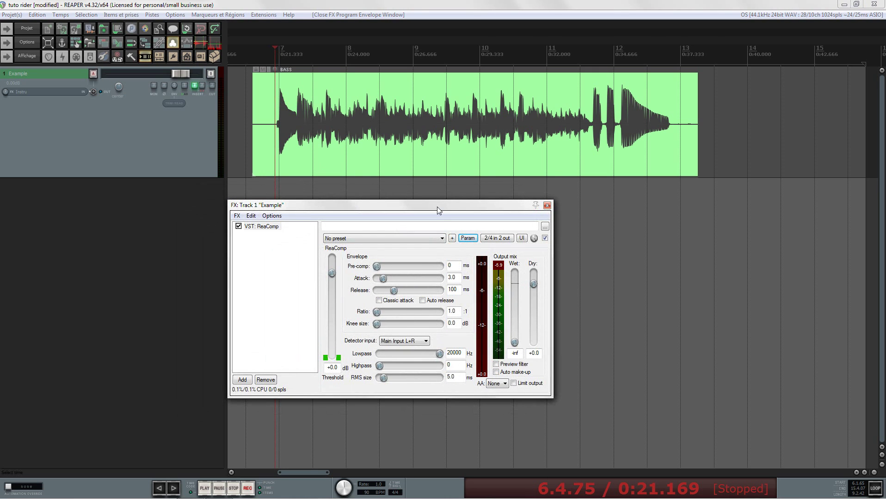
left_click_drag(438, 210, 398, 209)
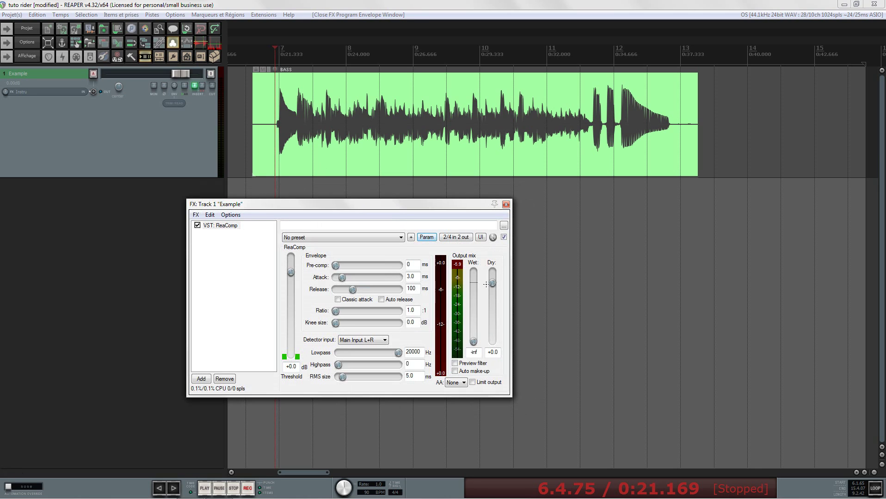
left_click(422, 239)
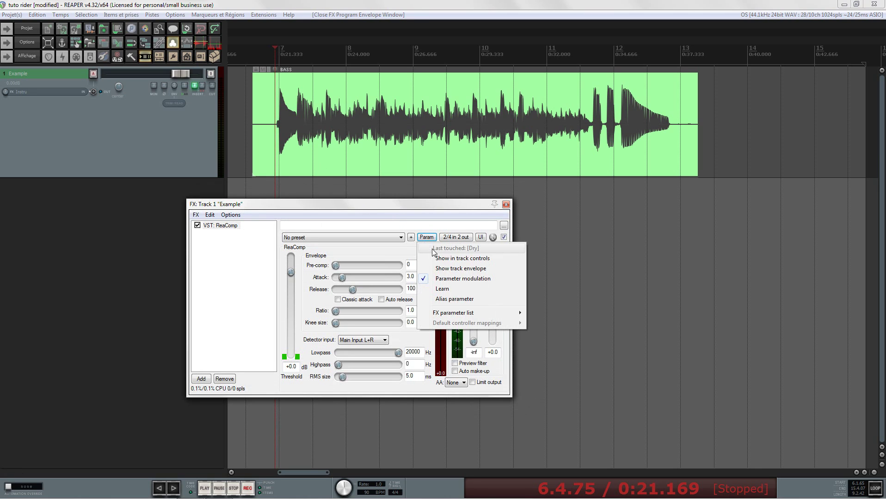
left_click(452, 270)
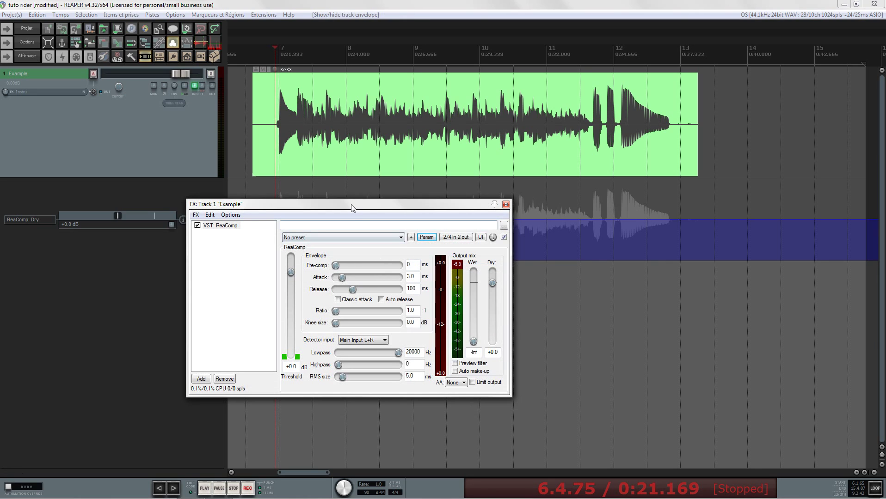
left_click_drag(352, 205, 378, 296)
Set the Example track's automation mode to Write and play from the start of the bass item to record the Dry envelope.
left_click(248, 49)
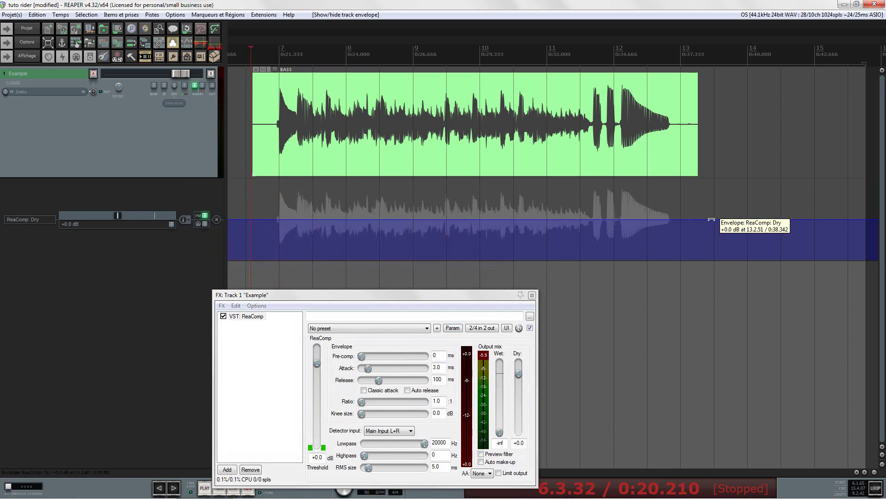
left_click_drag(424, 296, 446, 255)
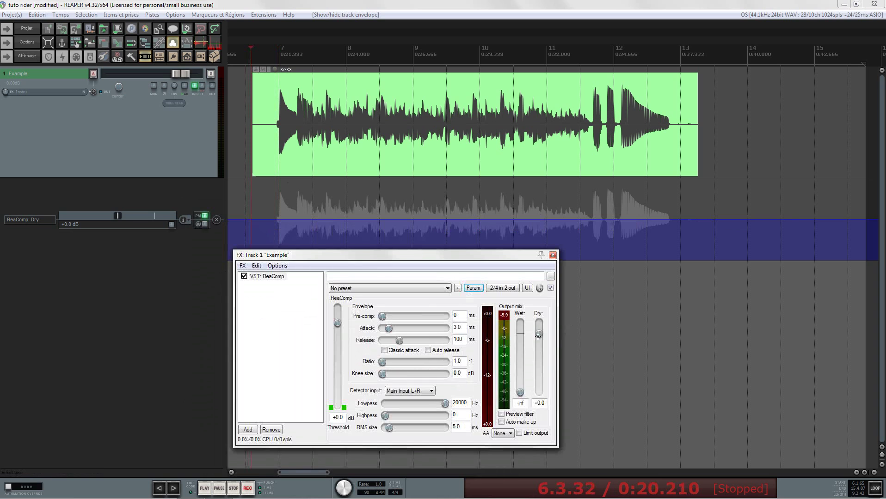
left_click_drag(375, 257, 379, 273)
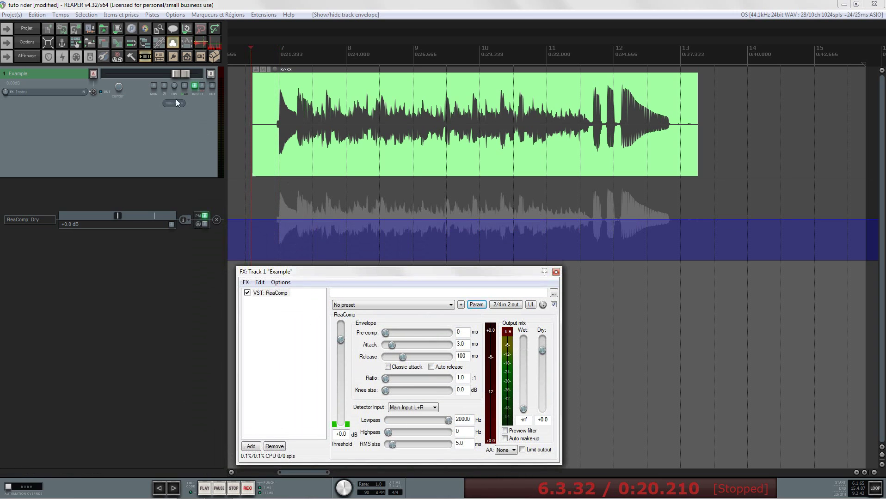
left_click(175, 87)
left_click(297, 97)
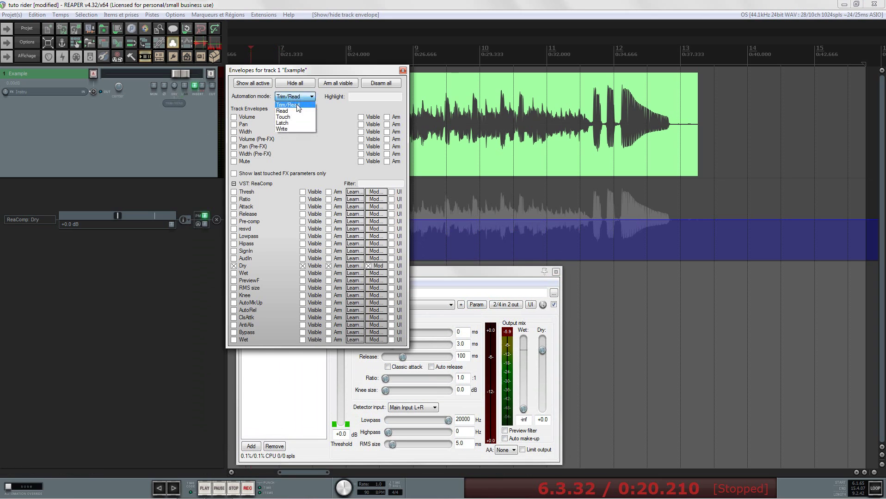
left_click(282, 129)
left_click(403, 70)
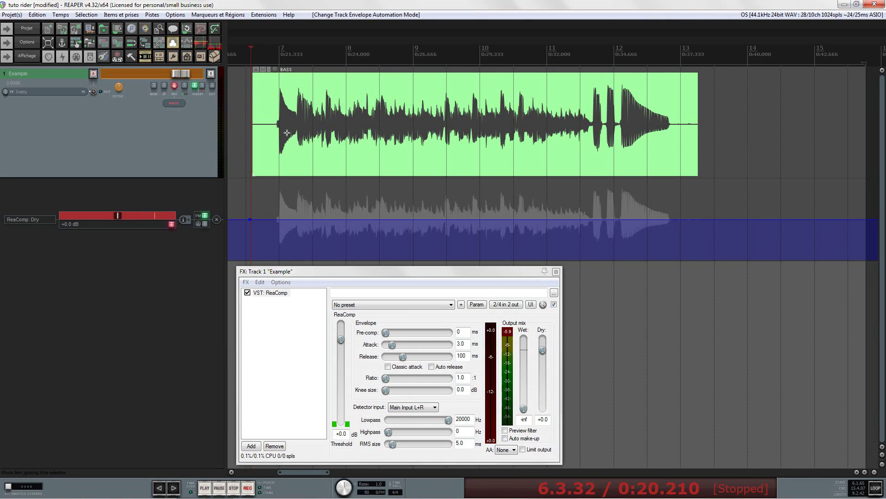
key("space")
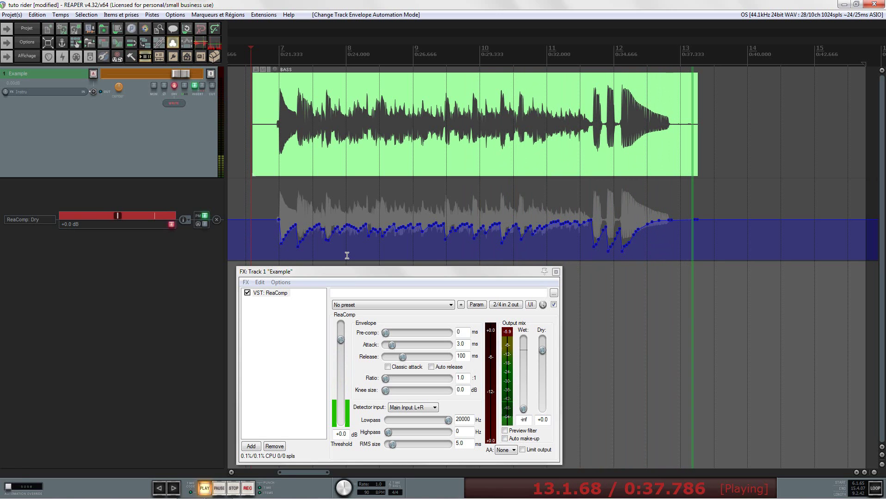
Stop playback to end the Dry automation recording and close the Example track's FX window.
key("space")
left_click_drag(385, 276, 414, 271)
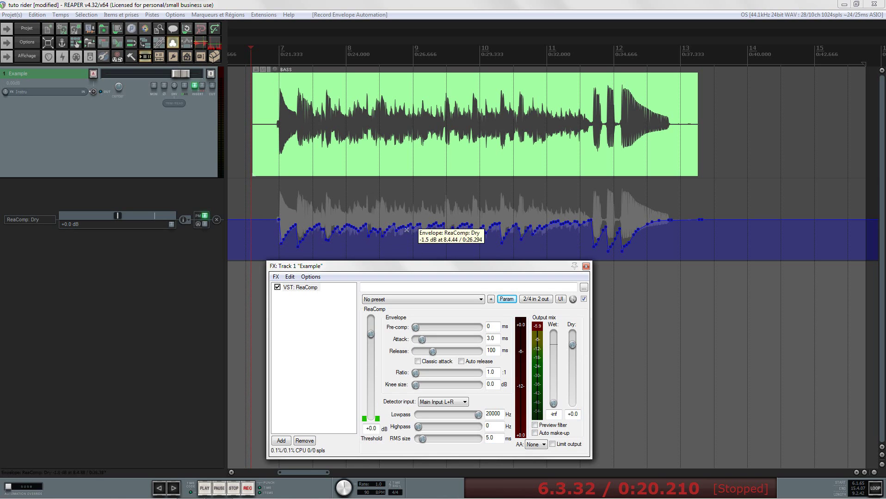
left_click(585, 266)
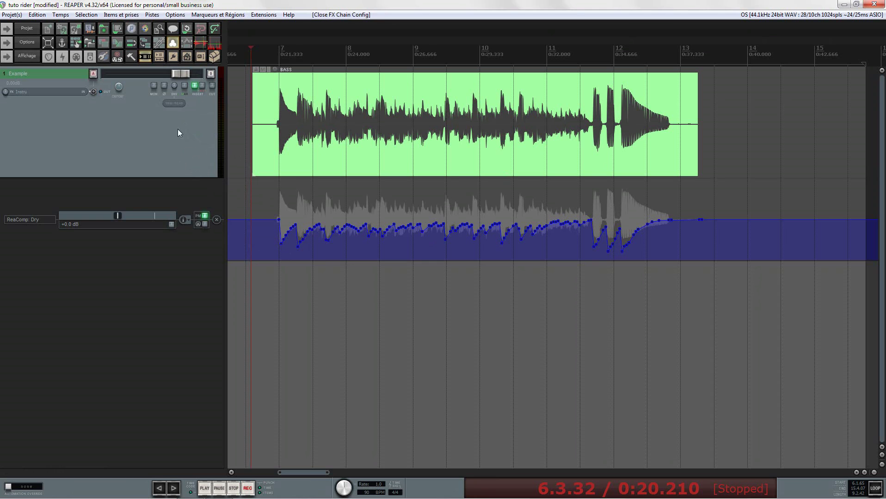
Show the Example track's Volume (Pre-FX) envelope and close the envelope list.
left_click(176, 86)
left_click(234, 139)
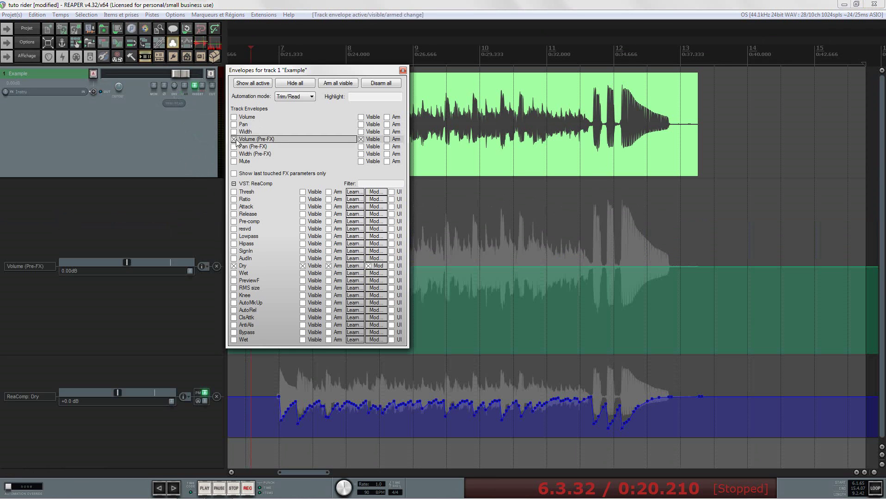
left_click(403, 71)
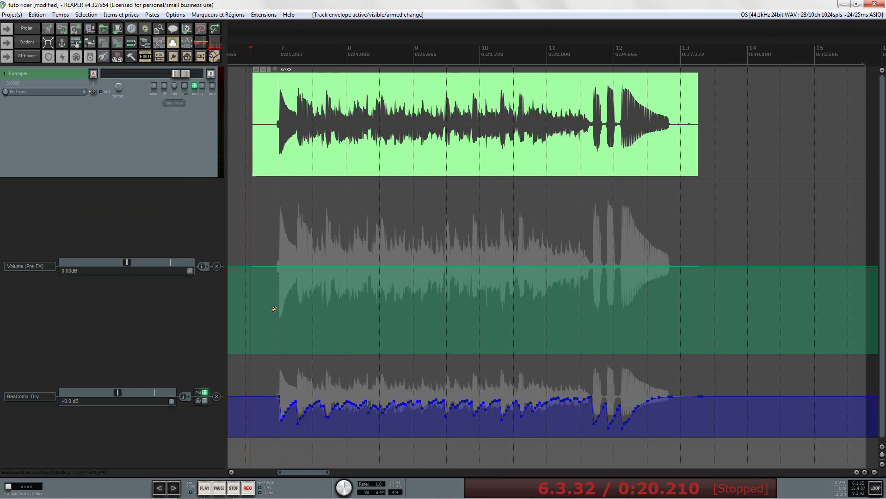
Select all points of the ReaComp Dry envelope and copy them.
scroll(296, 319, "down", 5)
scroll(321, 316, "up", 6)
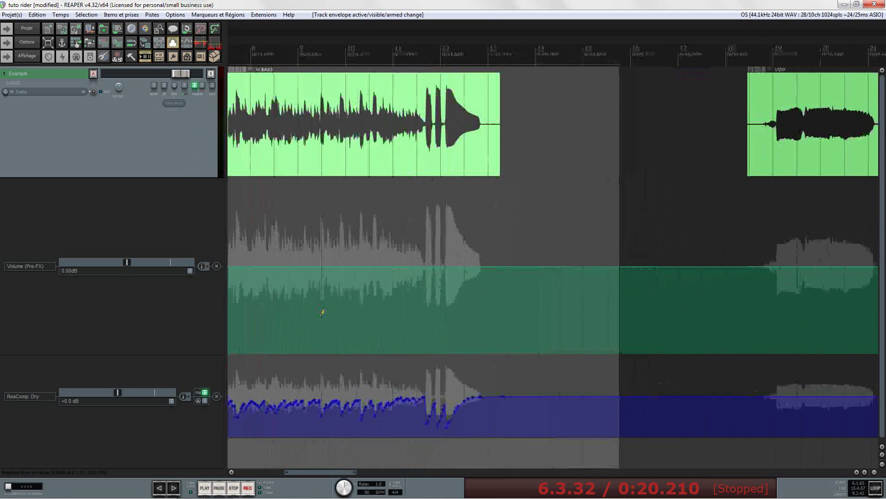
scroll(563, 306, "down", 6)
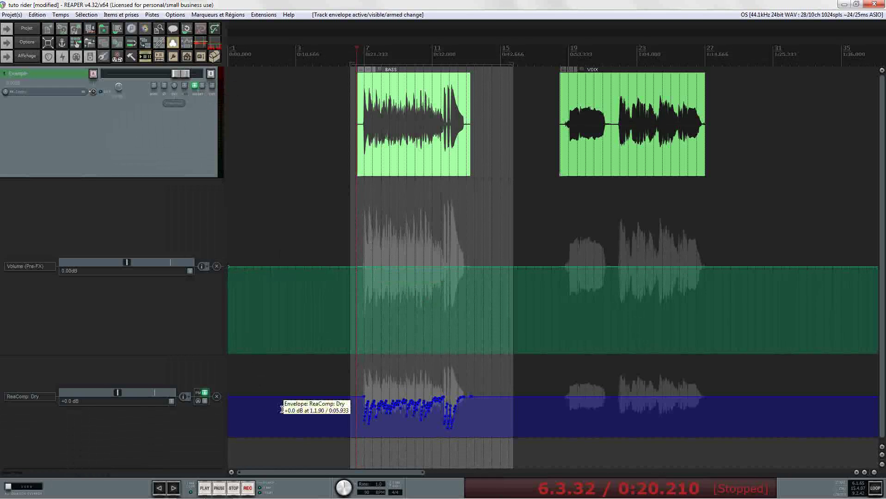
left_click(212, 425)
left_click_drag(508, 437, 212, 431)
key("ctrl+a")
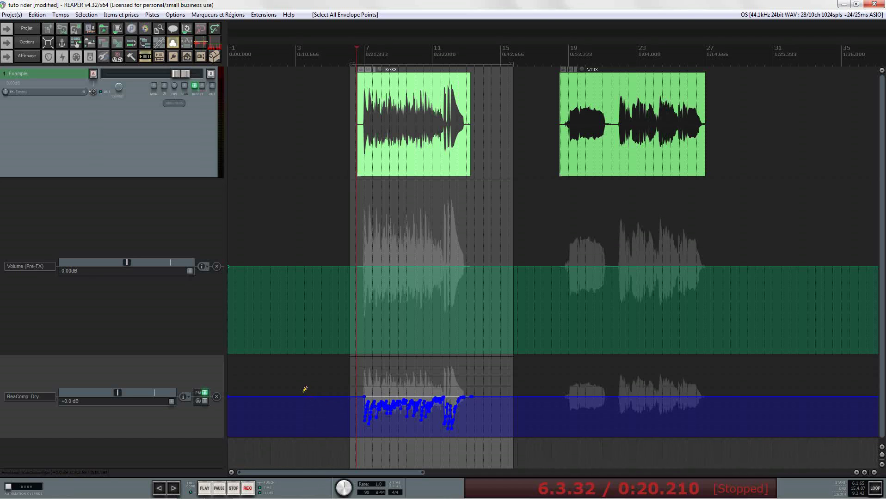
Paste the copied Dry points into the Volume (Pre-FX) envelope with the edit cursor at the project start.
left_click(210, 310)
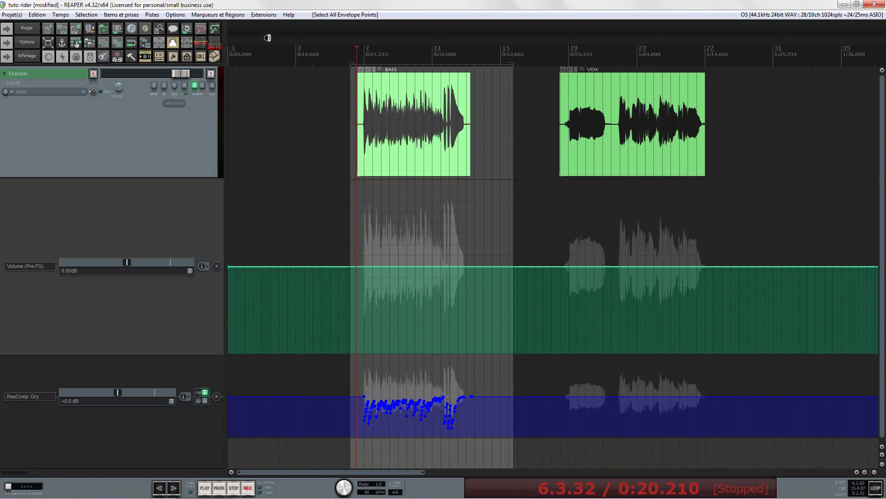
left_click(229, 59)
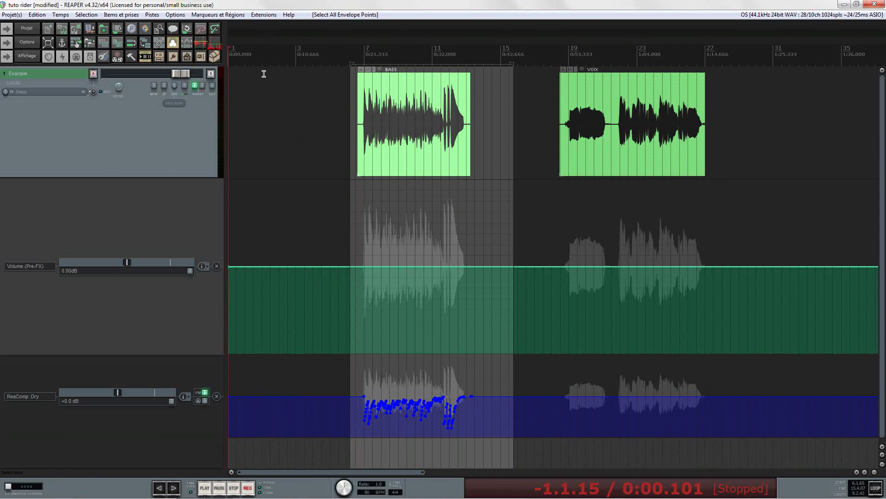
key("Home")
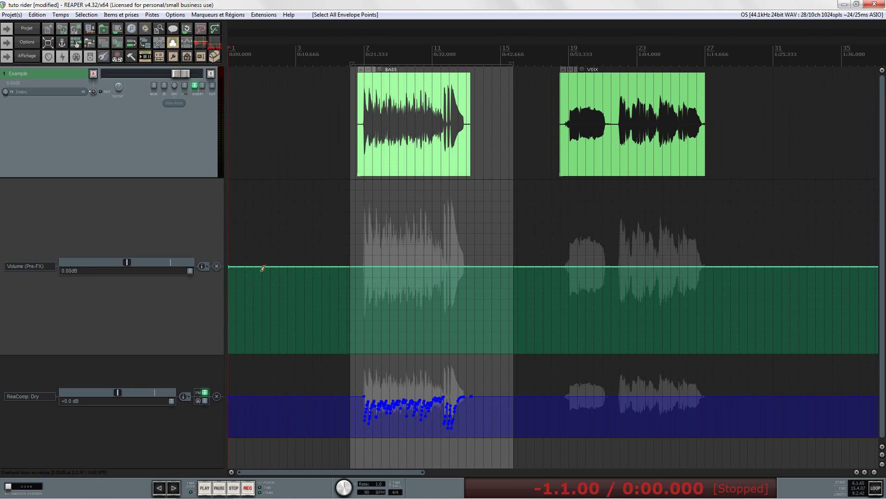
key("ctrl+v")
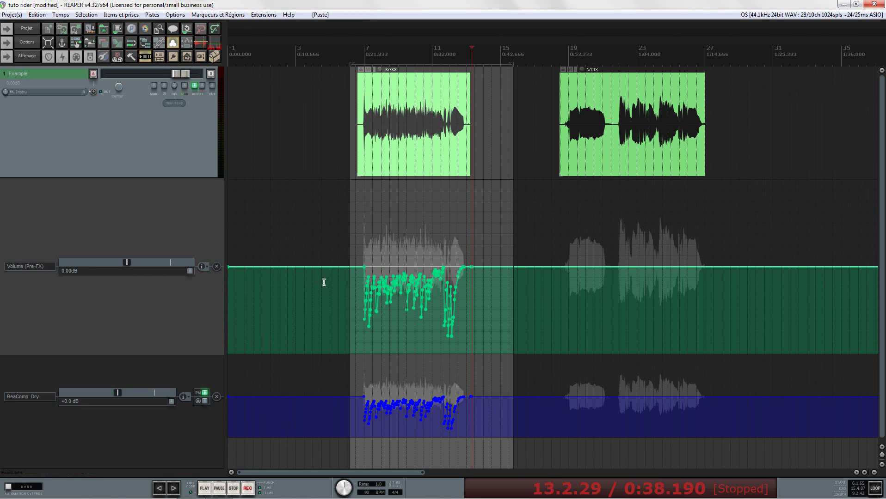
Bypass the ReaComp Dry envelope and the Example track's FX, and place the edit cursor at the start of the bass item.
left_click(217, 398)
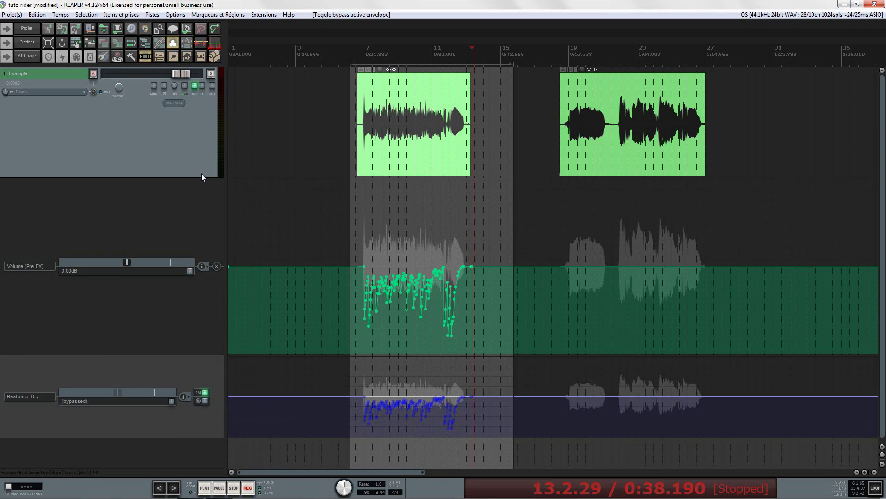
left_click(202, 87)
left_click(358, 59)
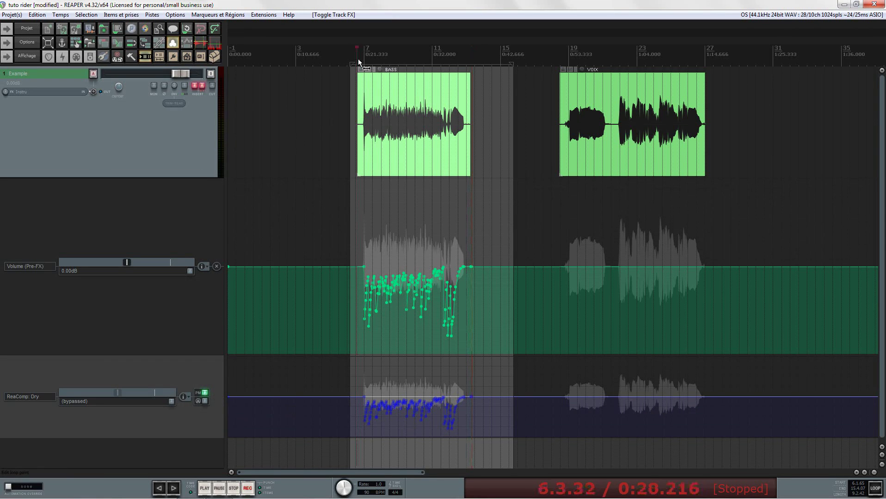
scroll(443, 199, "up", 4)
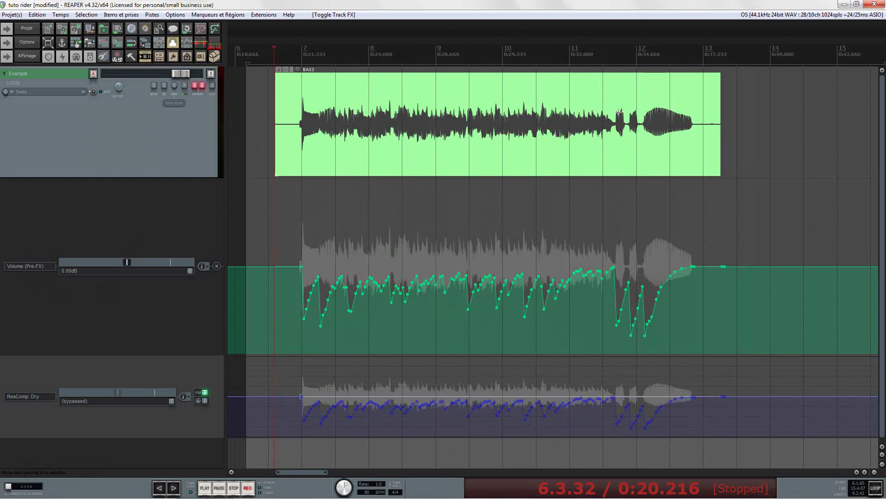
Toggle the Volume (Pre-FX) envelope's bypass repeatedly to compare the bass waveform with and without it, leaving the envelope active.
left_click(216, 266)
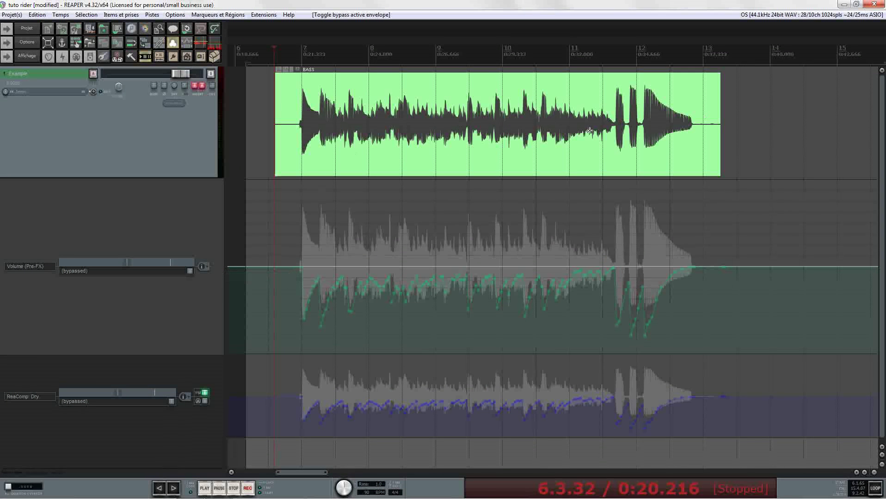
left_click(217, 267)
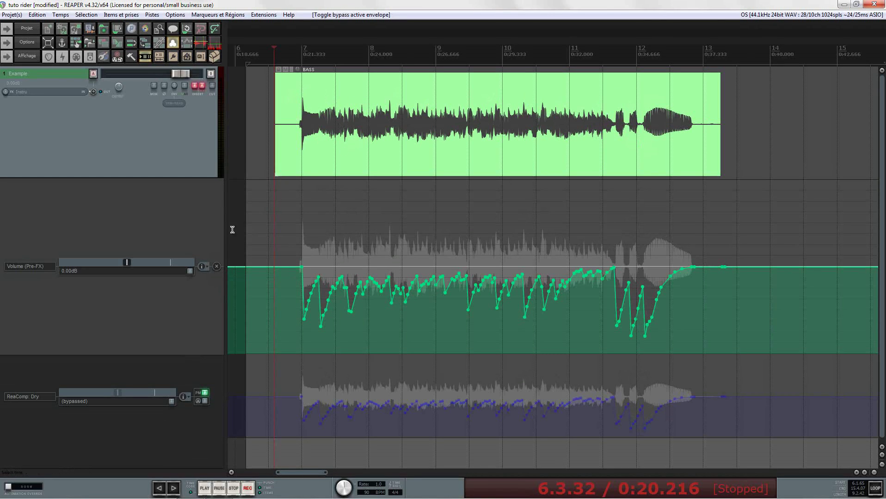
left_click(217, 266)
left_click(217, 266)
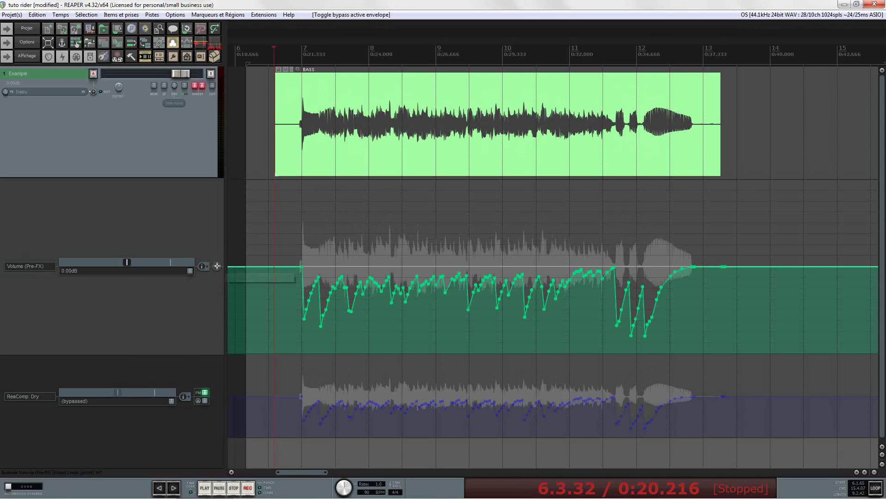
left_click(217, 267)
left_click(217, 266)
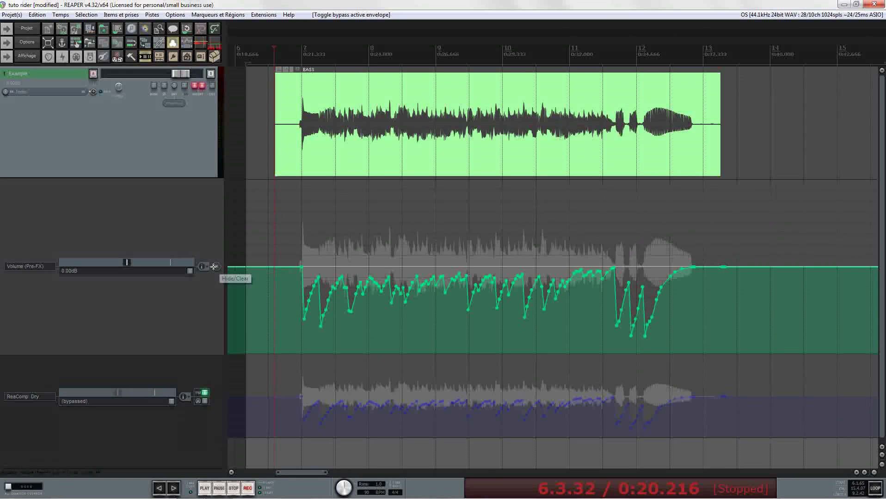
left_click(218, 266)
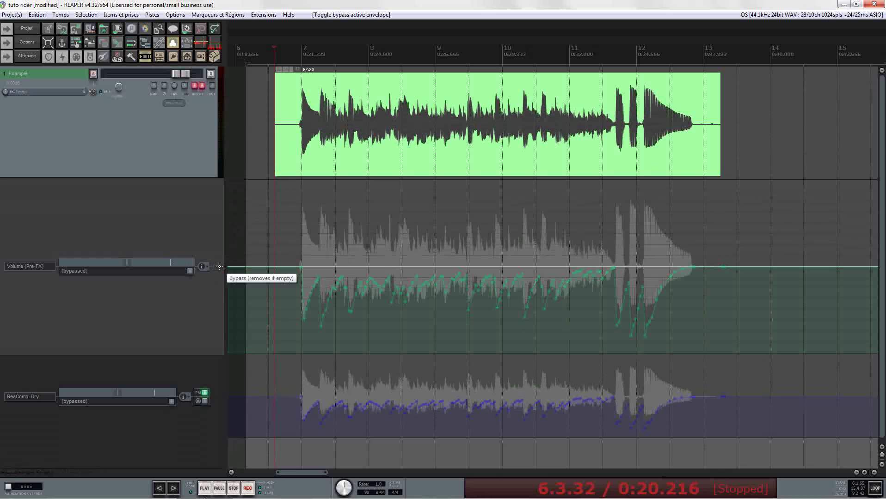
left_click(214, 267)
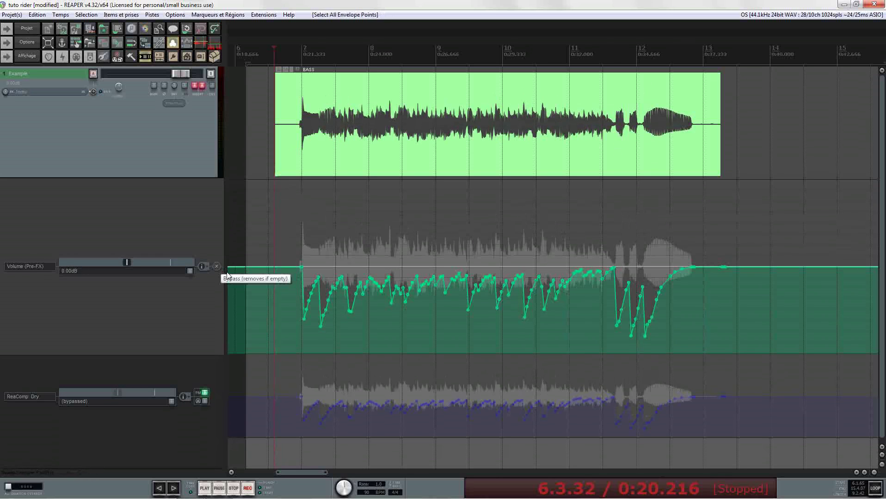
Raise all points of the Volume (Pre-FX) envelope together so its flat sections sit at about +1.89 dB.
scroll(476, 282, "down", 3)
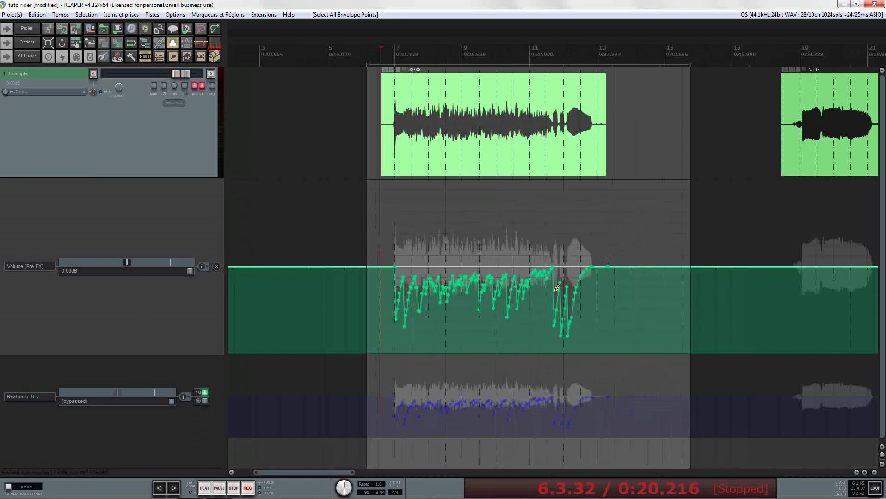
scroll(402, 287, "up", 3)
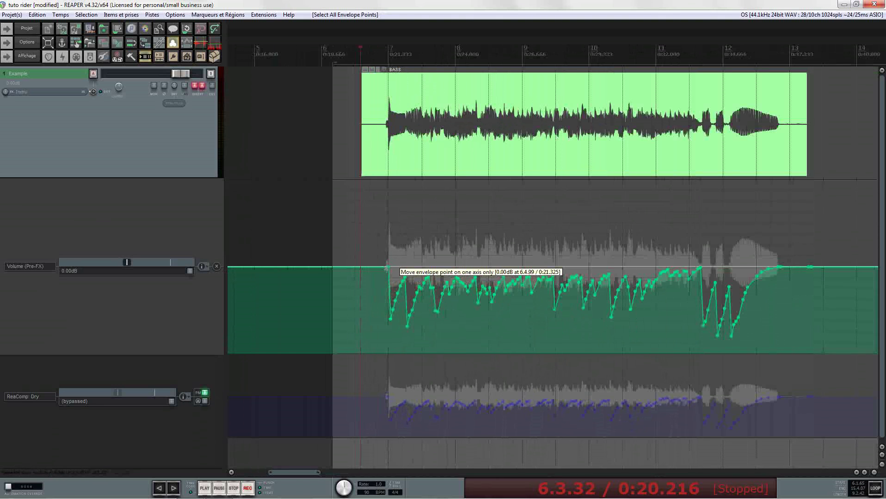
left_click_drag(386, 268, 388, 246)
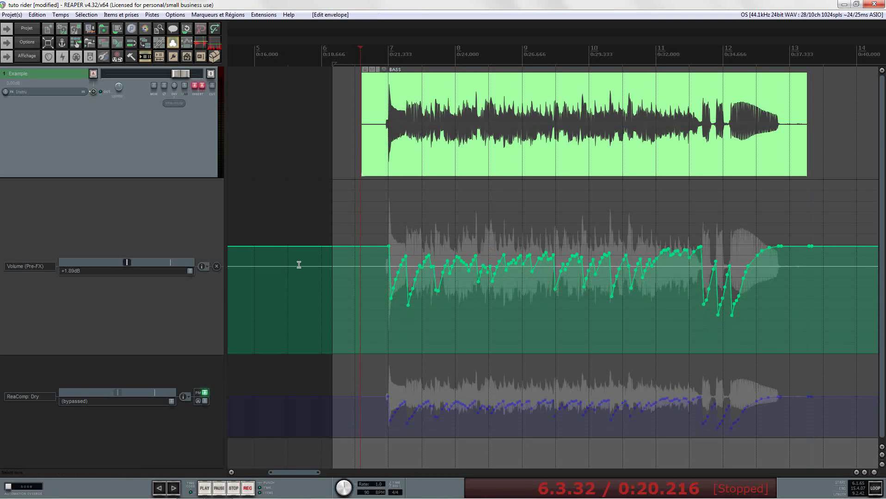
Toggle the raised Volume (Pre-FX) envelope's bypass to compare its effect on the waveform, leaving it active.
left_click(216, 266)
left_click(215, 266)
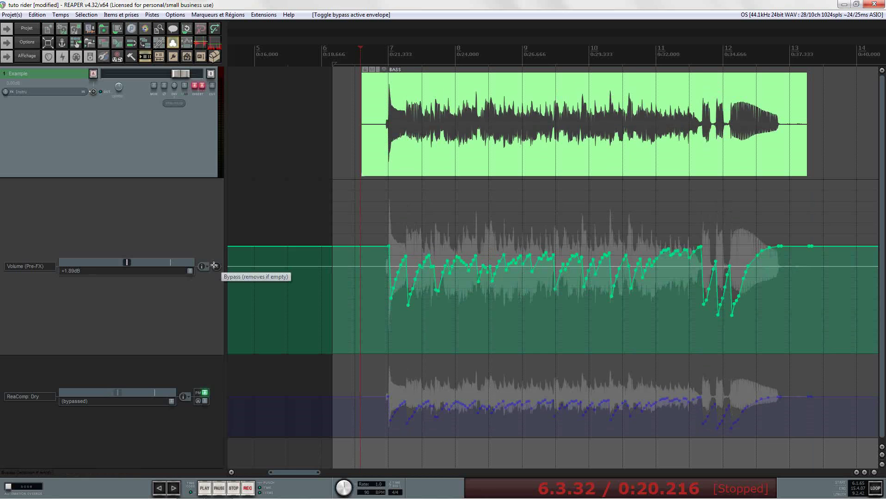
left_click(214, 266)
left_click(214, 266)
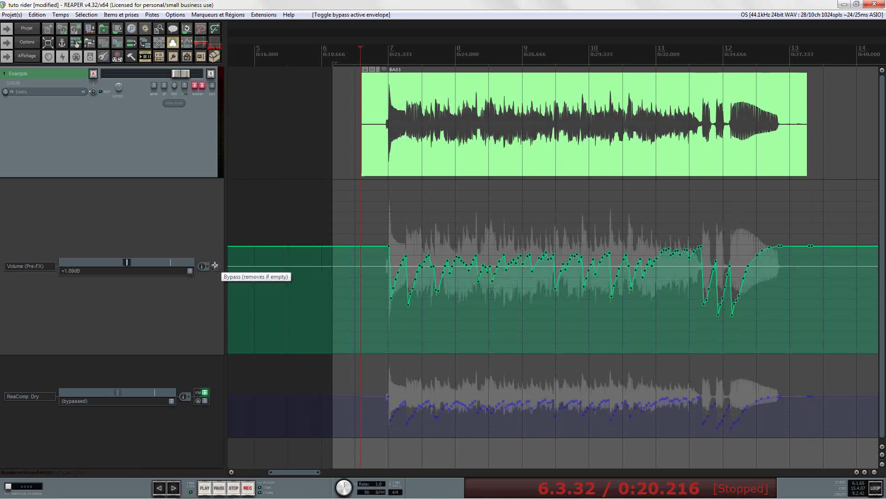
Play the bass item from just before measure 7, switching the Volume (Pre-FX) envelope off and on during playback, and stop.
left_click(375, 101)
key("space")
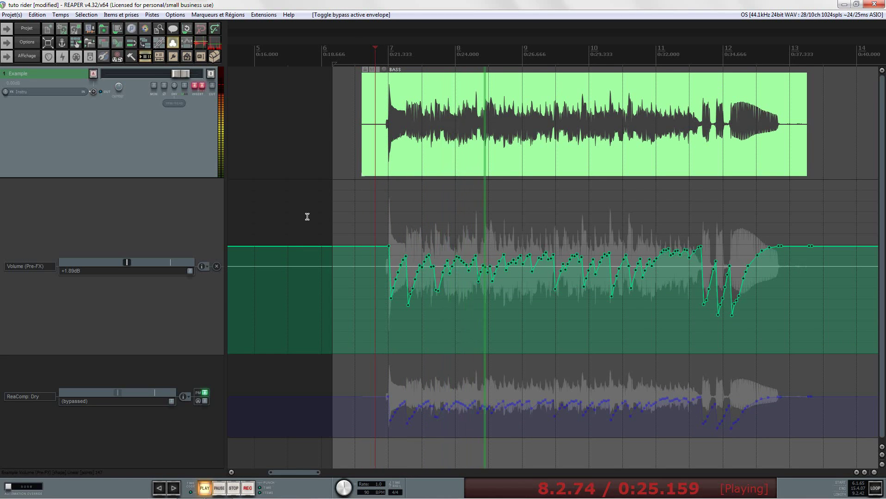
left_click(217, 267)
left_click(217, 268)
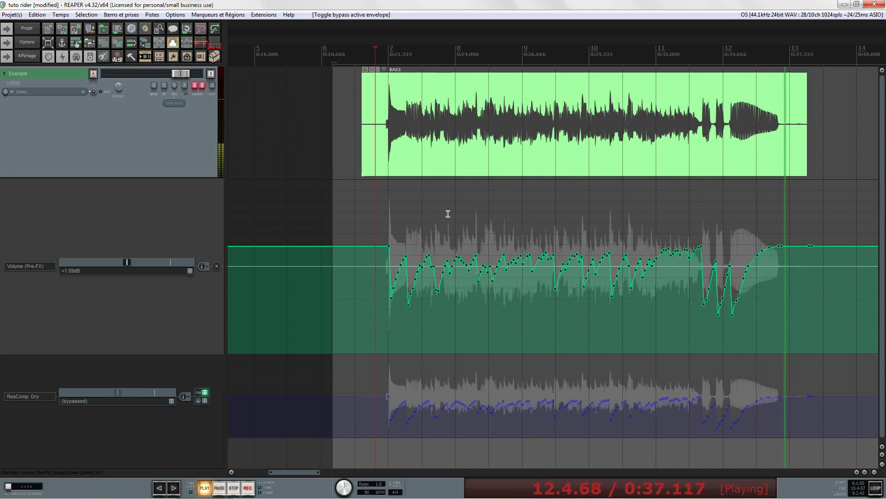
key("space")
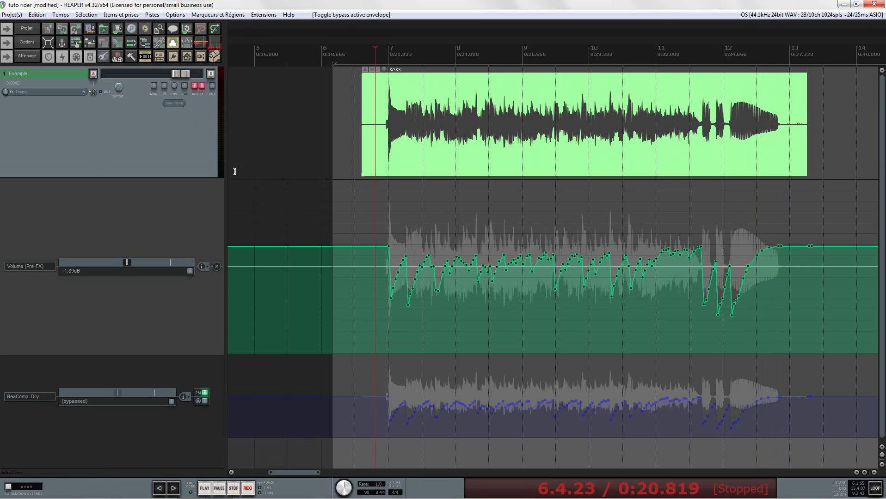
Set the Example track's automation mode to Read and close the envelope list.
left_click(174, 86)
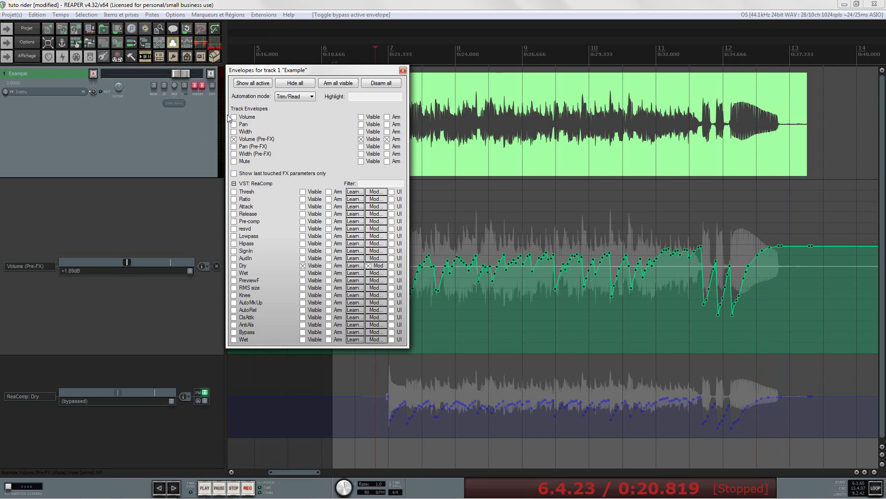
left_click(308, 96)
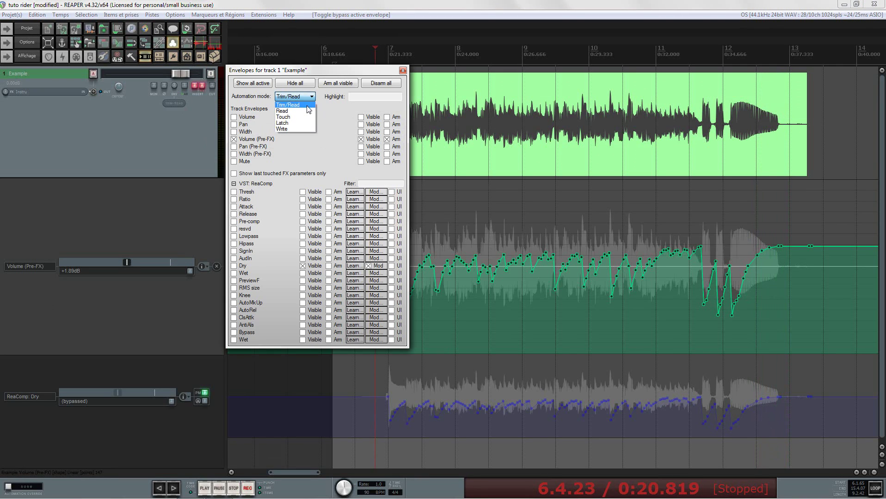
left_click(298, 111)
left_click(402, 70)
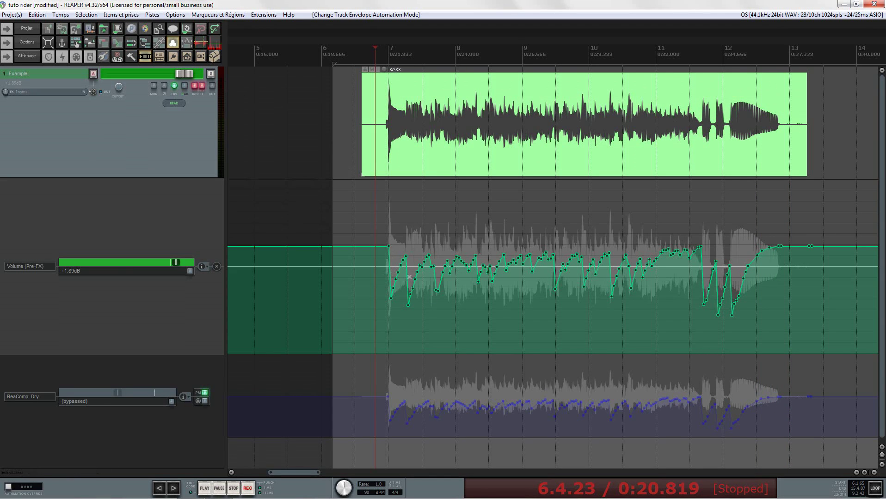
Play the bass item to check the fader movement in Read mode, stop, and inspect the Volume (Pre-FX) envelope closely.
key("space")
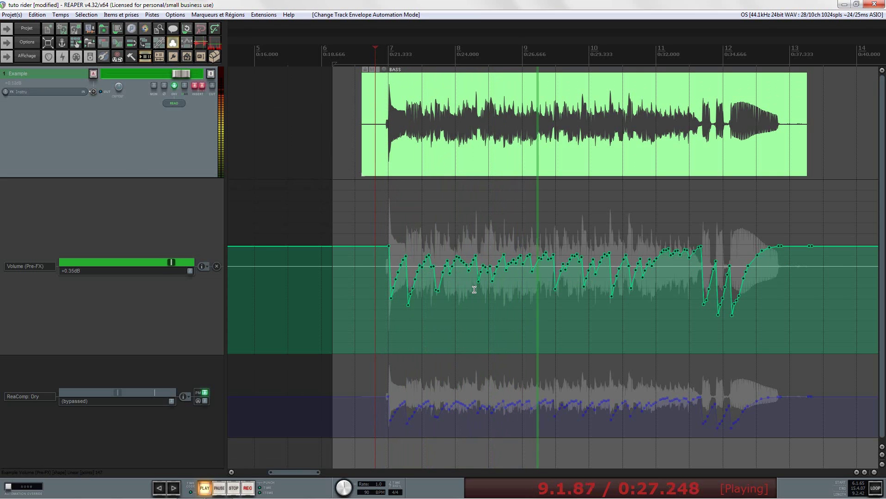
key("space")
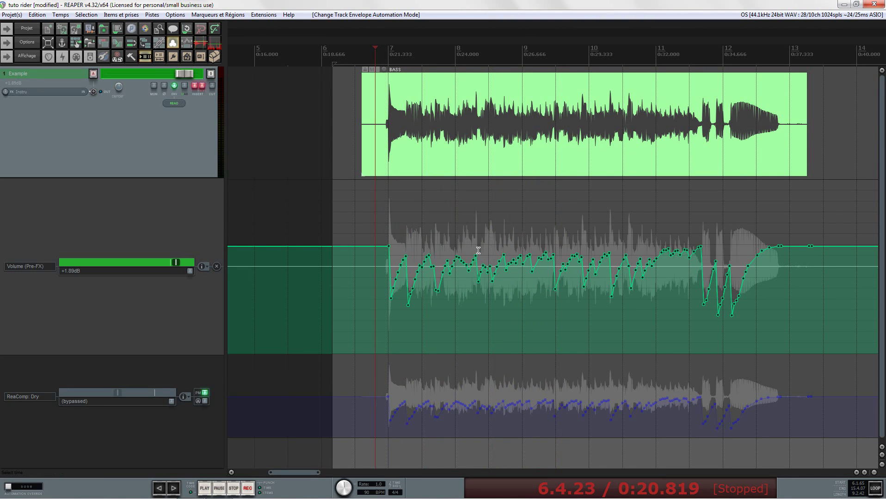
scroll(407, 243, "up", 3)
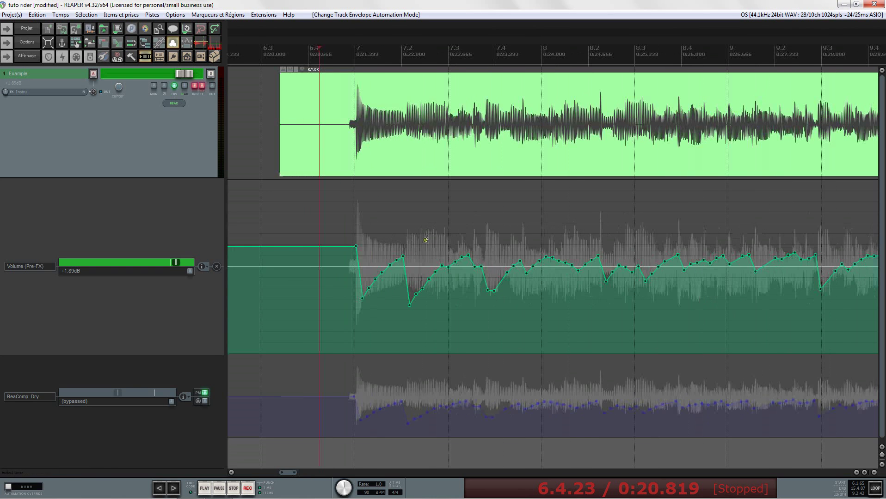
scroll(426, 240, "down", 3)
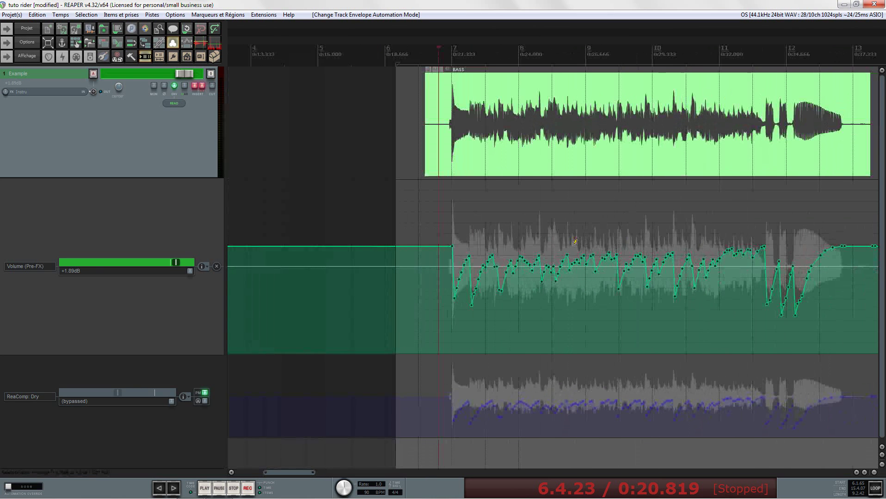
Edit the Volume (Pre-FX) envelope: lower the point just before measure 7 to about +1.47 dB and the points after the bass ends.
scroll(512, 238, "up", 2)
mouse_move(395, 247)
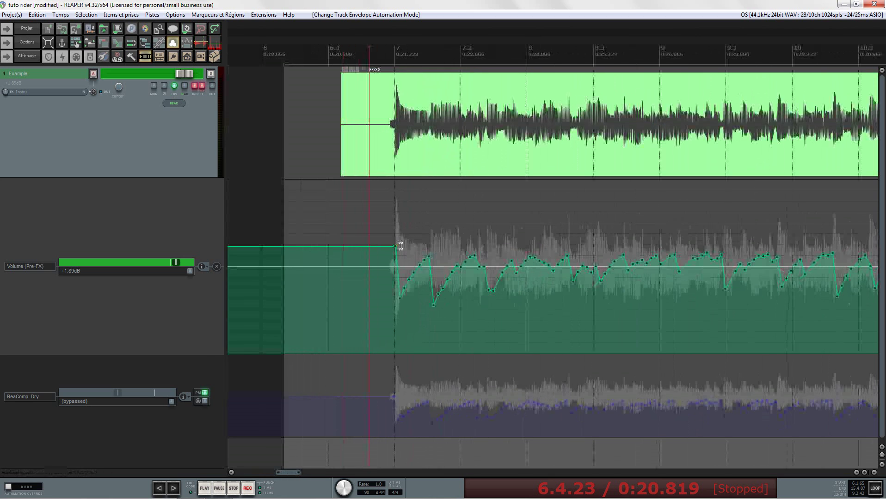
mouse_move(394, 245)
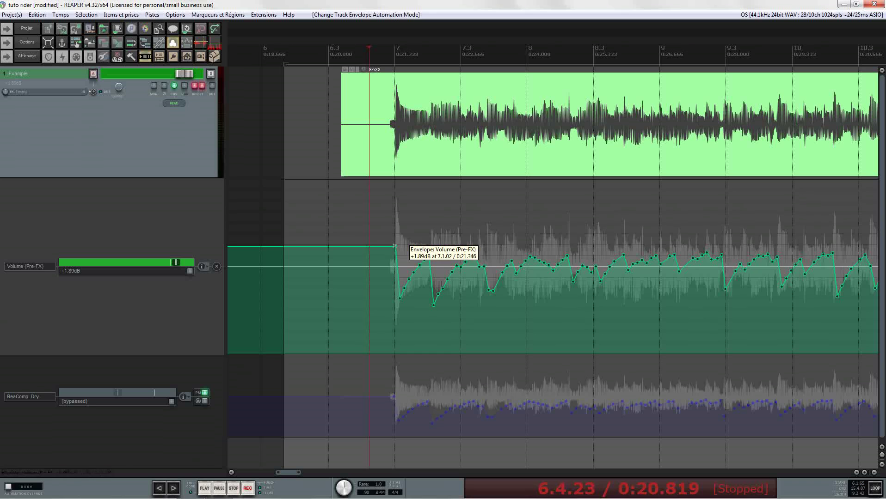
mouse_move(394, 245)
left_mouse_down()
mouse_move(384, 259)
mouse_move(395, 248)
mouse_move(388, 250)
left_mouse_up()
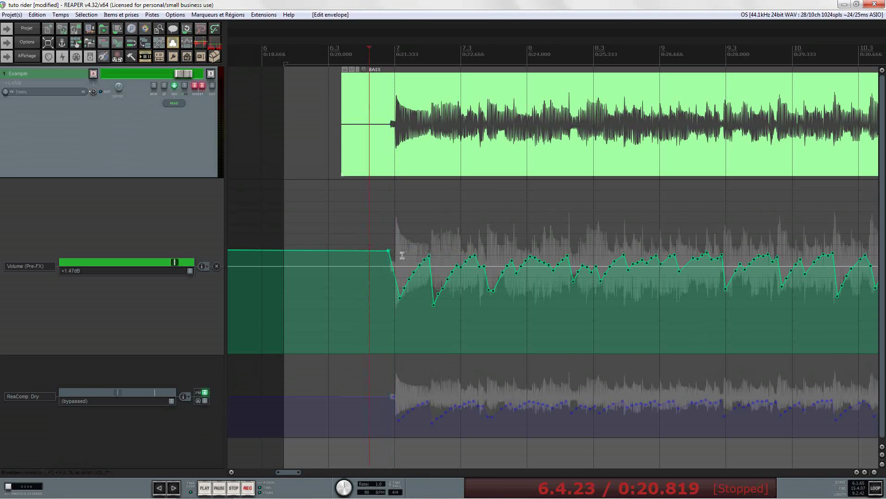
scroll(545, 285, "right", 10)
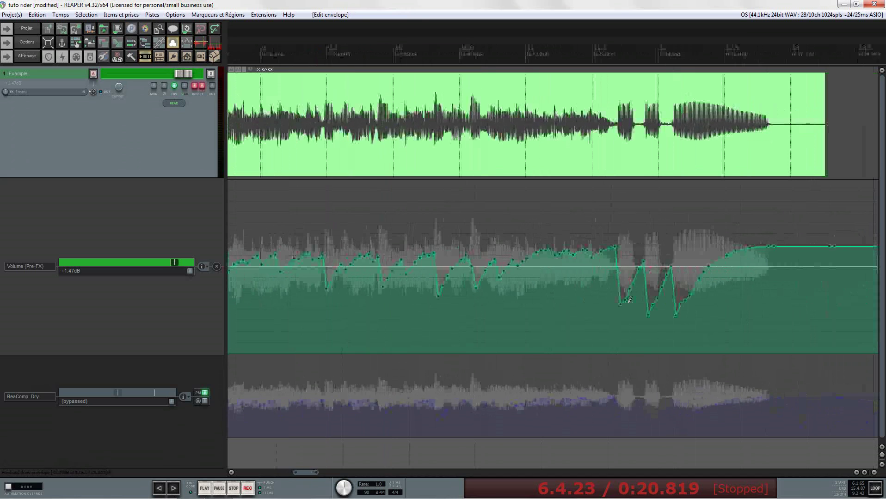
scroll(664, 304, "right", 3)
left_click_drag(615, 246, 613, 349)
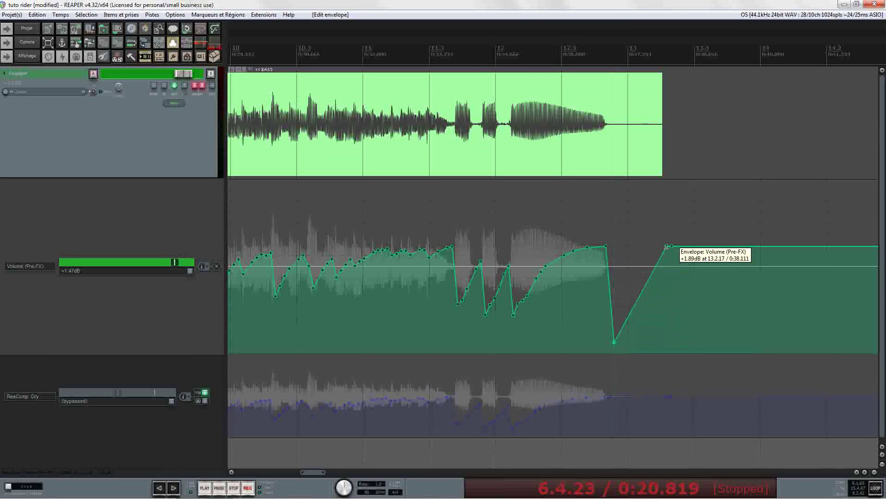
left_click_drag(669, 253, 721, 308)
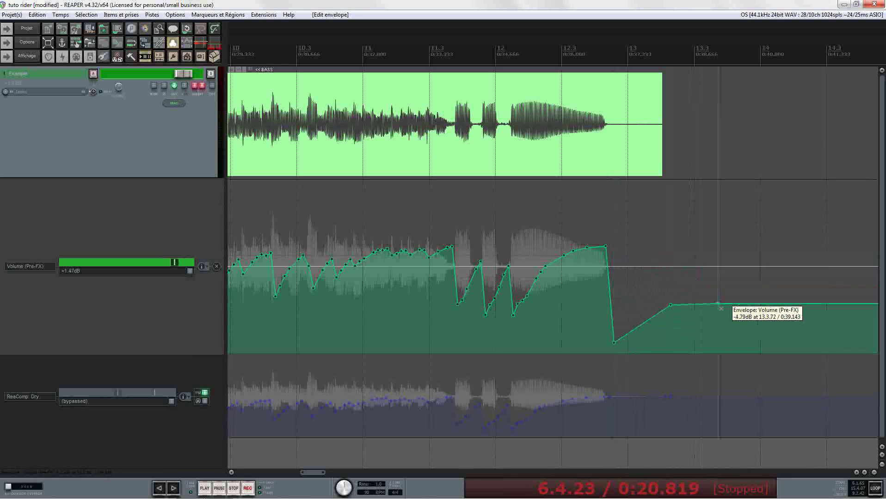
Play the bass item from just before measure 7 to check the edited Volume (Pre-FX) envelope, and stop.
scroll(417, 302, "down", 5)
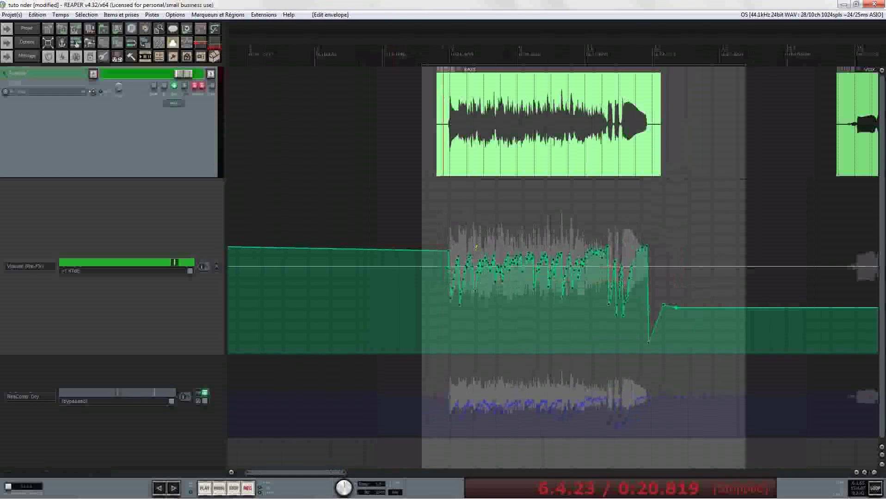
left_click(448, 61)
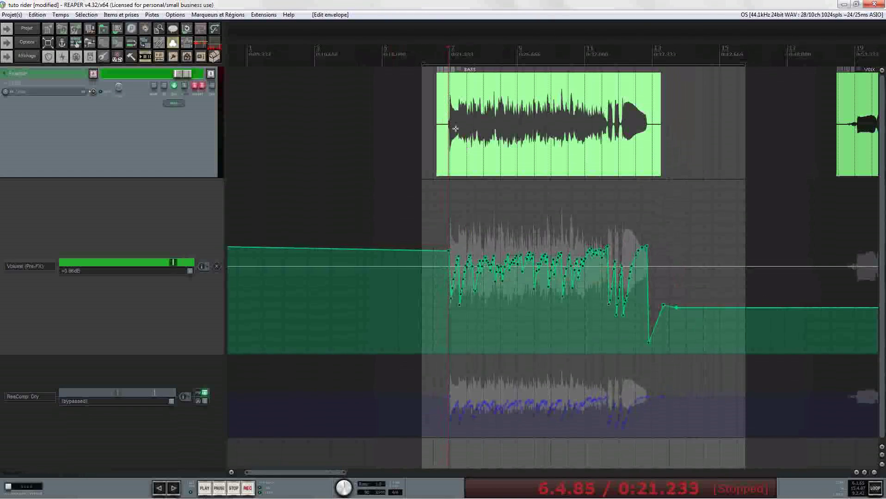
key("space")
scroll(498, 162, "up", 3)
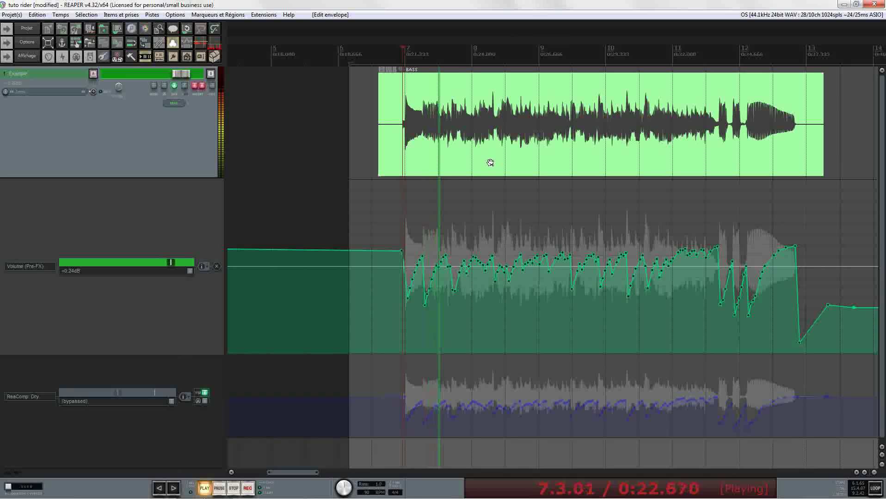
key("space")
Set the Example track's automation mode to Trim/Read and close the envelope list.
left_click(174, 86)
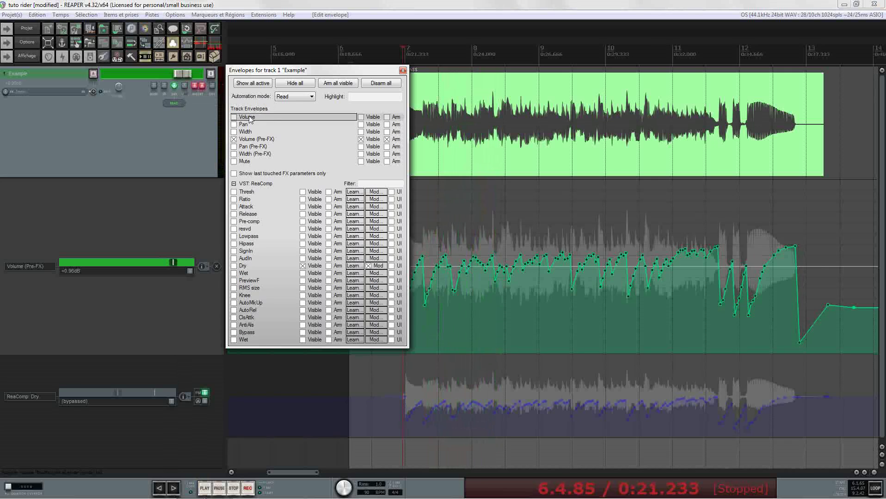
left_click(294, 97)
left_click(289, 104)
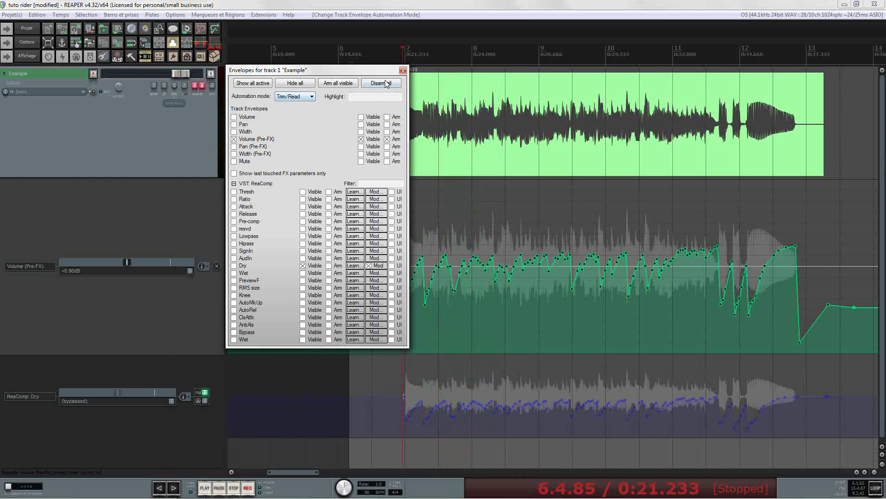
left_click(402, 70)
Play the bass item from before its start in Trim/Read mode, trying the track volume fader between playbacks, and stop.
left_click(370, 54)
key("space")
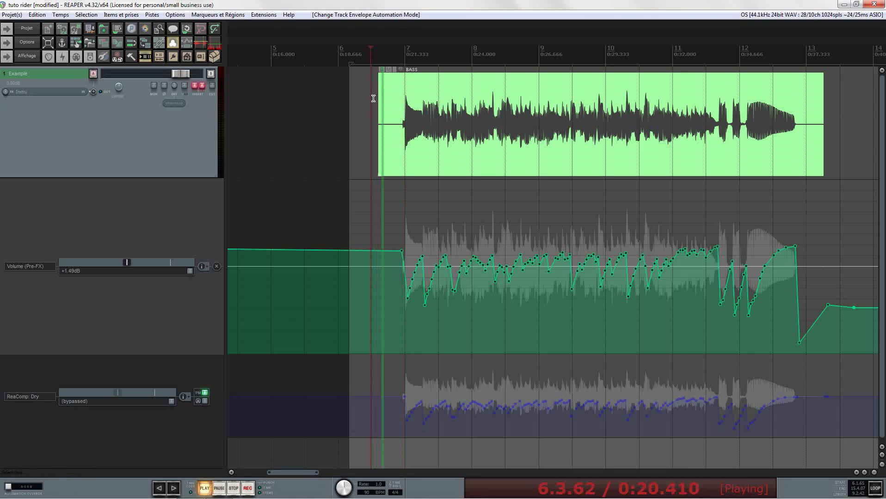
key("space")
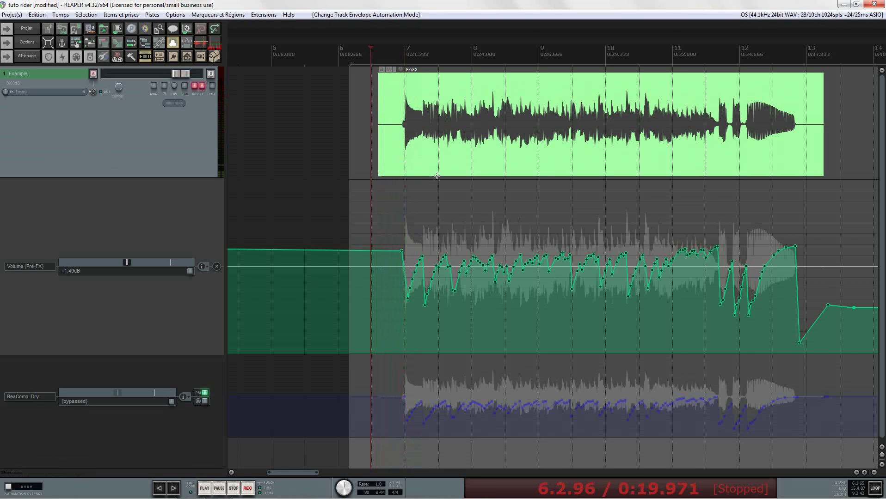
mouse_move(187, 75)
left_mouse_down()
mouse_move(196, 75)
mouse_move(141, 74)
mouse_move(194, 76)
mouse_move(162, 72)
mouse_move(178, 74)
left_mouse_up()
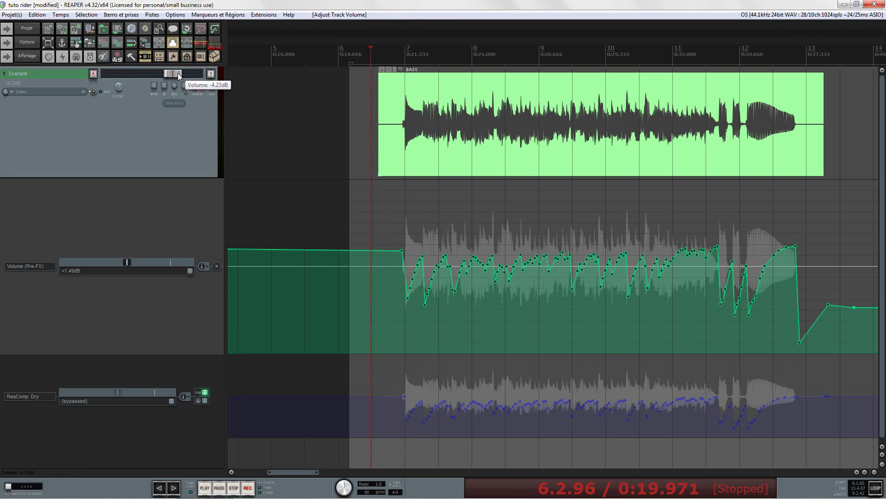
key("space")
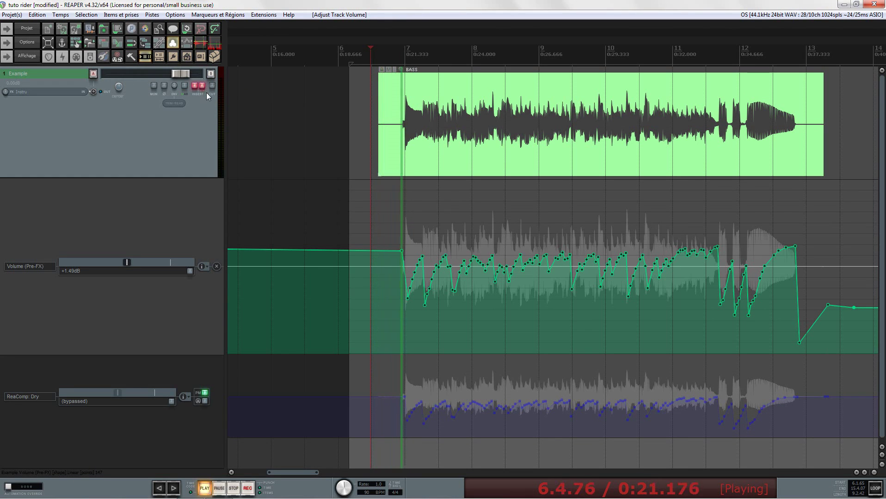
key("space")
Activate the Example track's Volume envelope to view its lane, and clear that envelope again.
left_click(187, 85)
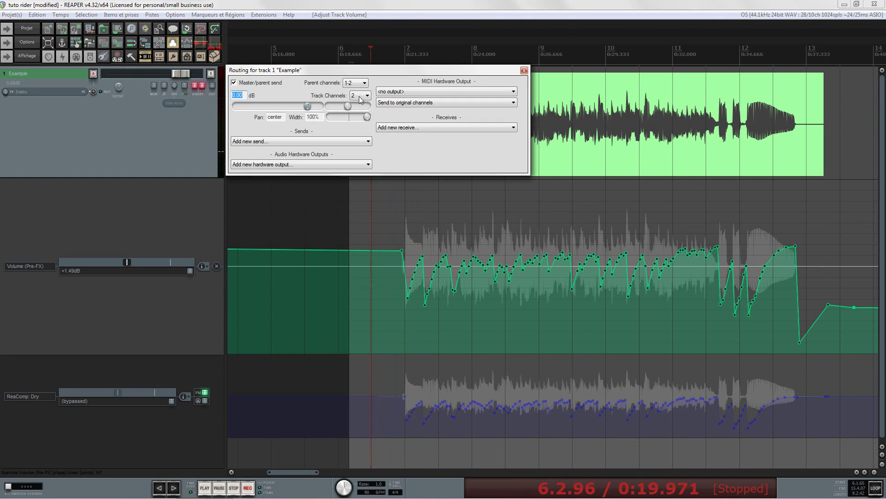
left_click(524, 70)
left_click(174, 85)
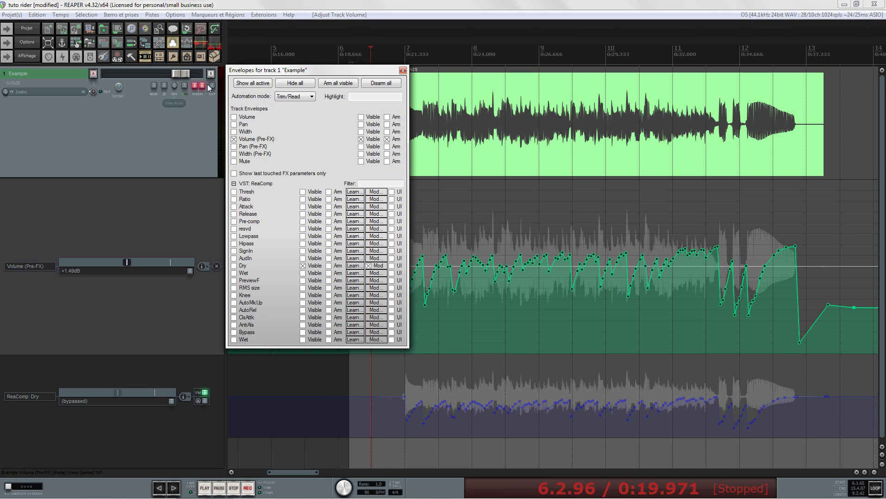
left_click(234, 118)
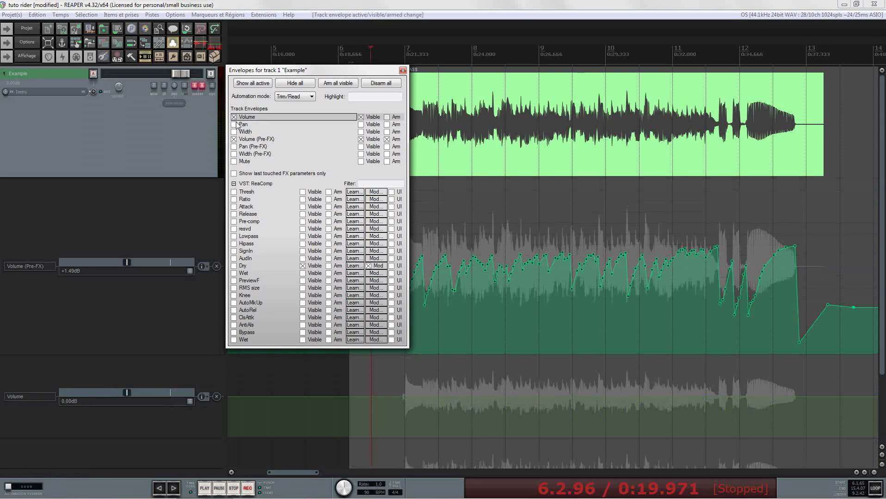
left_click(403, 71)
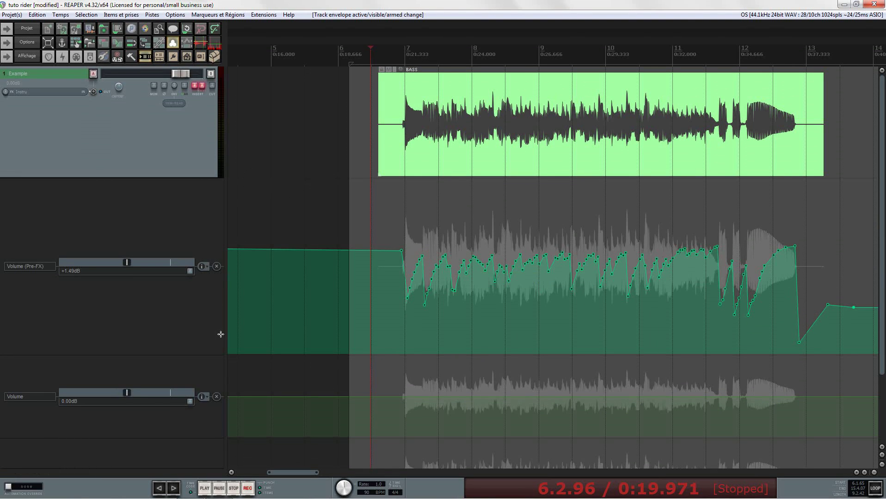
left_click(216, 396)
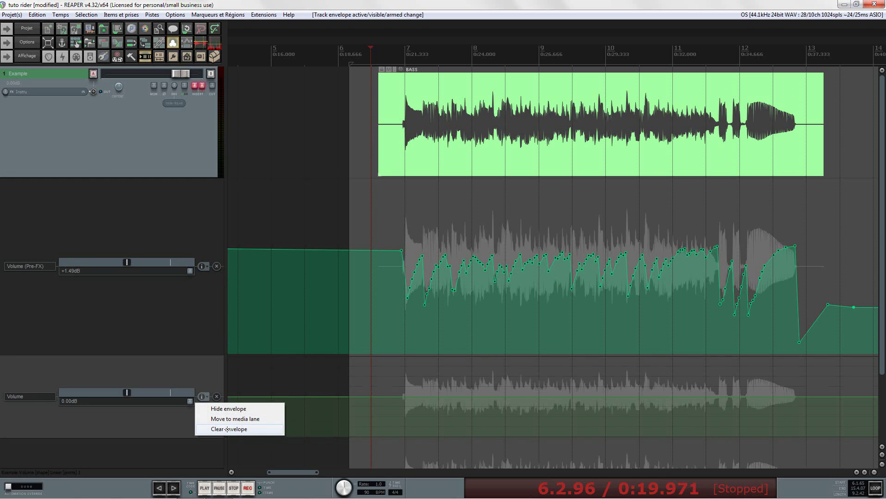
left_click(227, 430)
Place the edit cursor near the start of the VOIX item and completely remove the Volume (Pre-FX) envelope with its points.
scroll(603, 236, "down", 3)
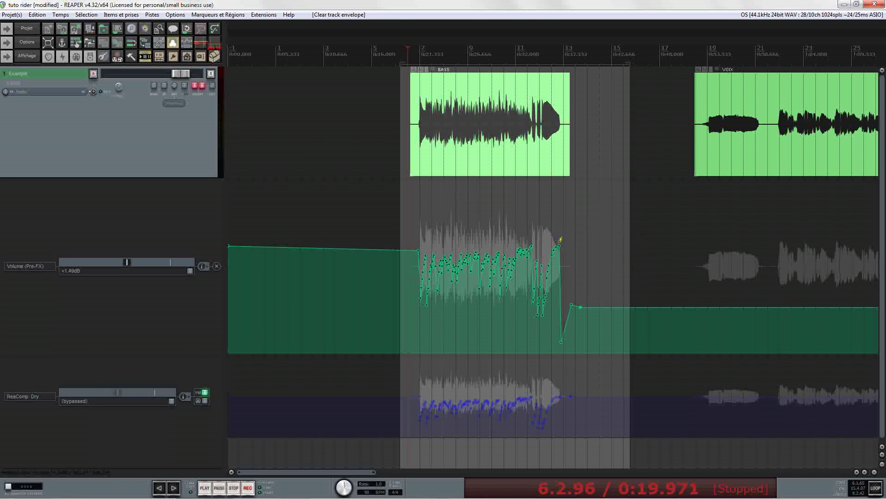
scroll(532, 247, "up", 2)
scroll(435, 253, "right", 6)
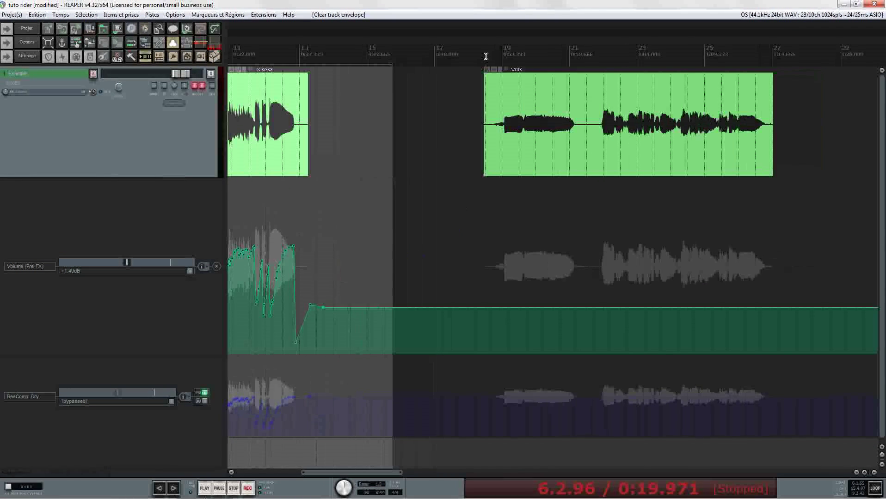
left_click(494, 54)
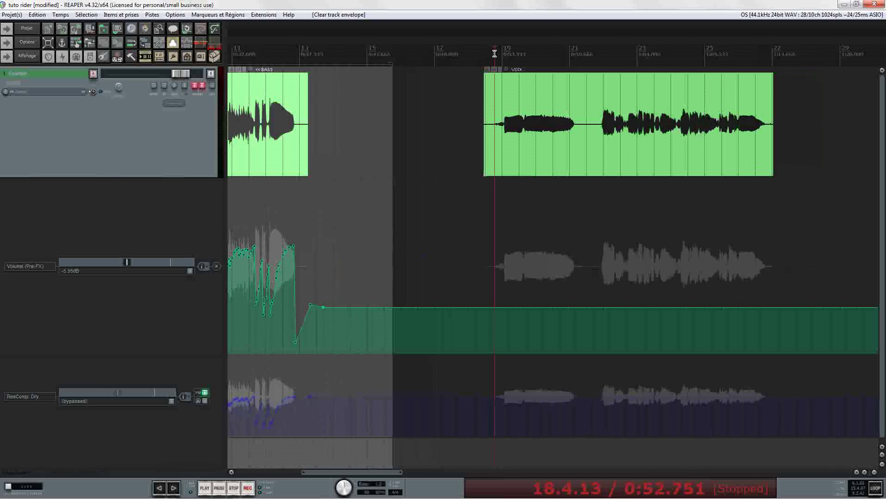
left_click(216, 266)
left_click(217, 301)
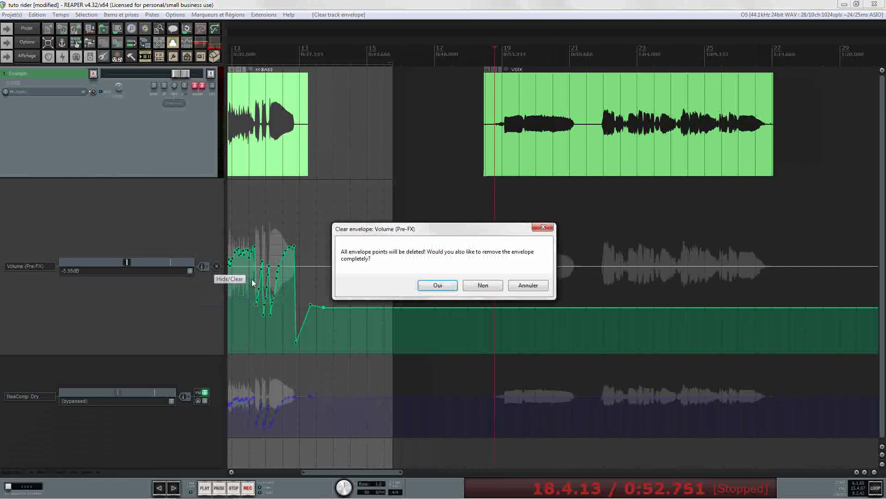
left_click(437, 286)
Re-enable the Example track's effects, open its ReaComp window, and completely remove the ReaComp Dry envelope with its points.
left_click(501, 72)
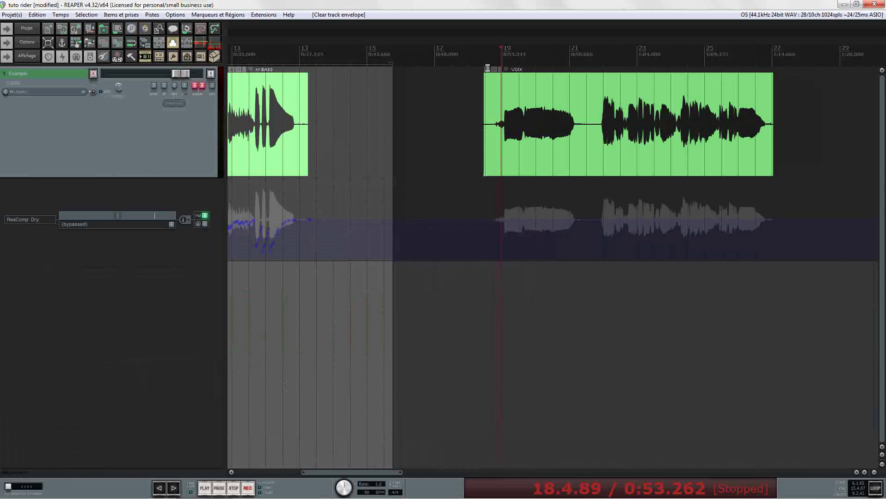
left_click(195, 86)
left_click(217, 222)
left_click(188, 221)
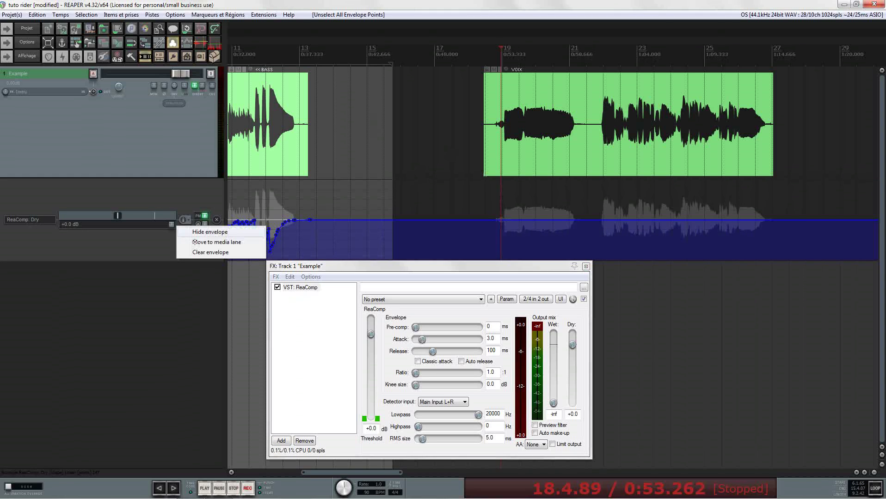
left_click(209, 254)
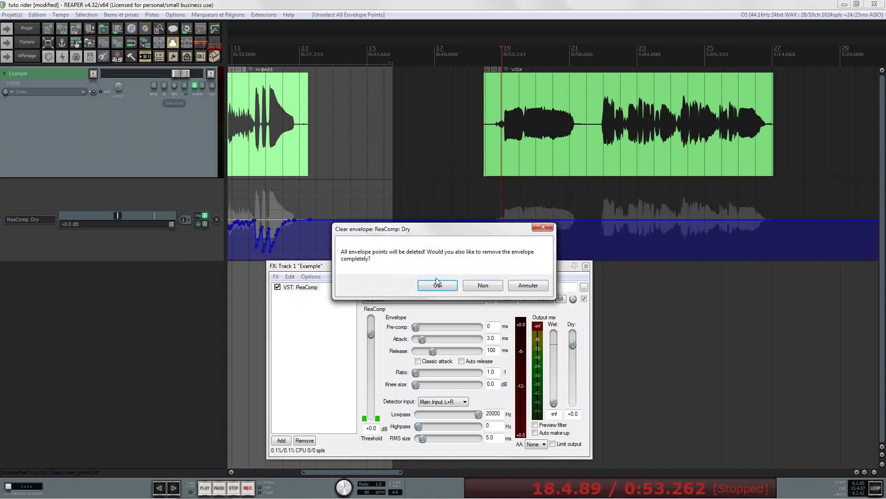
left_click(436, 284)
Play the start of the VOIX item with the ReaComp window in view to watch the Dry level, and stop.
left_click(494, 52)
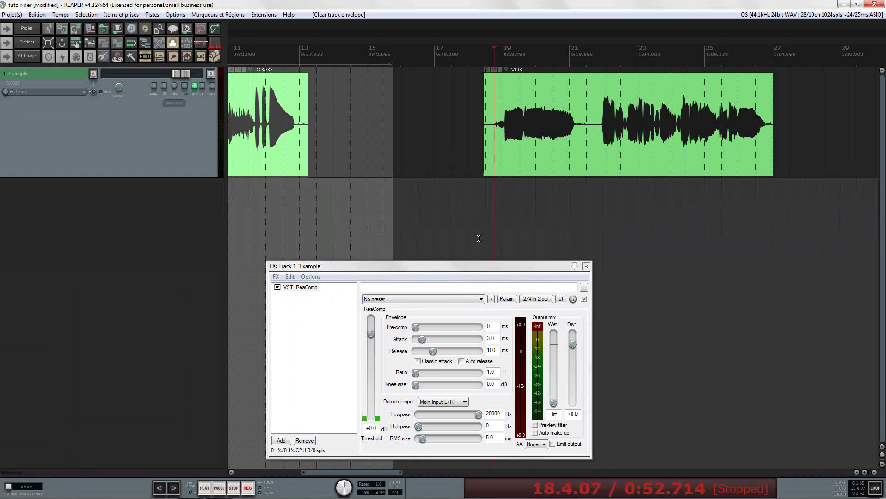
left_click_drag(509, 268, 495, 235)
key("space")
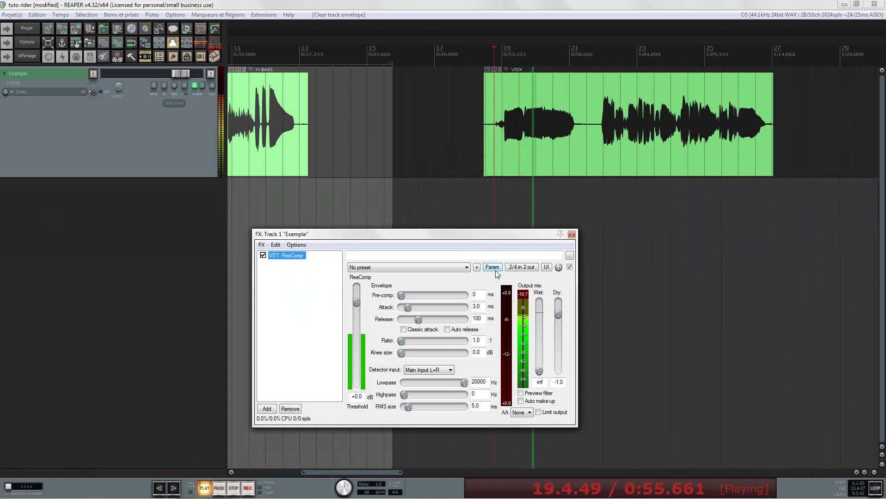
key("space")
Open the parameter modulation for ReaComp's Dry level and set Min volume to -24 dB and Release to 474 ms.
left_click(493, 267)
left_click(527, 309)
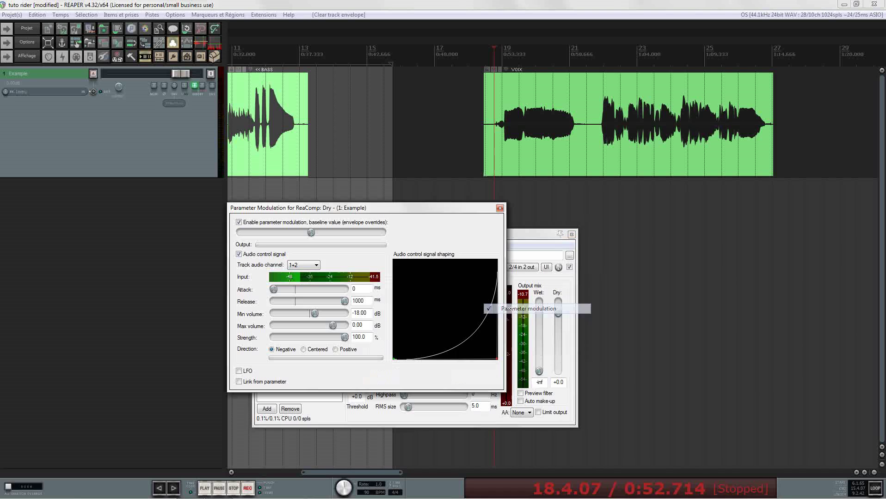
left_click_drag(386, 214, 359, 99)
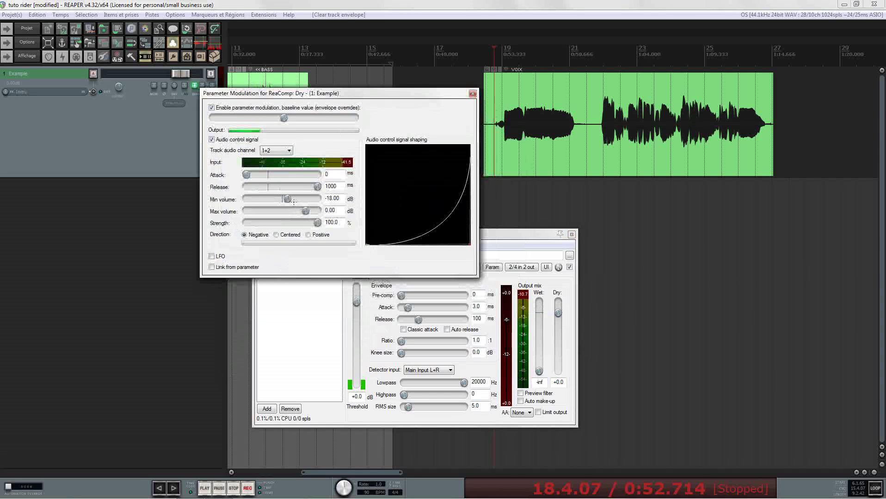
left_click_drag(291, 199, 288, 198)
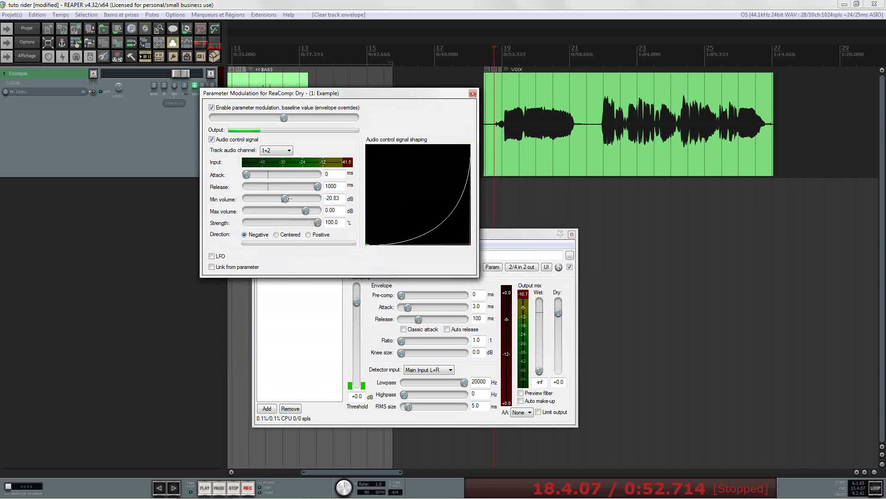
double_click(342, 199)
type("-24")
left_click_drag(315, 187, 283, 186)
Play the VOIX item while setting the Dry modulation's Min volume to about -36.17 dB and Strength to 84.4%.
key("space")
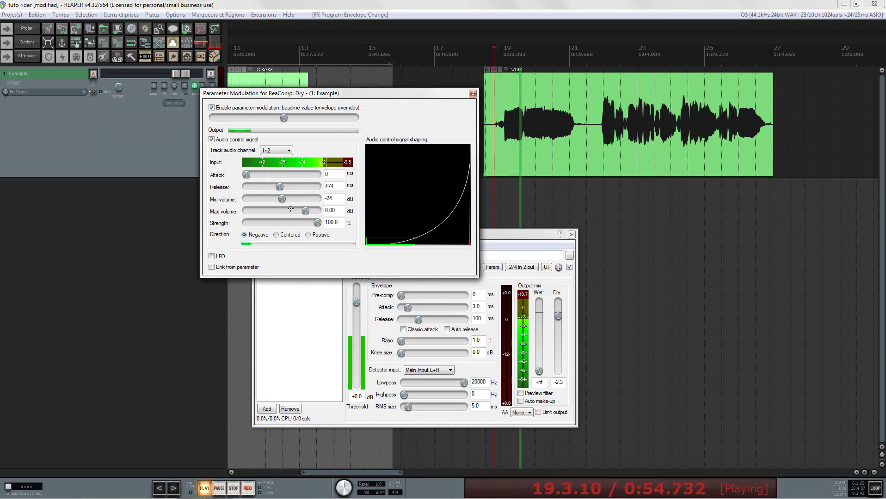
left_click_drag(281, 199, 271, 200)
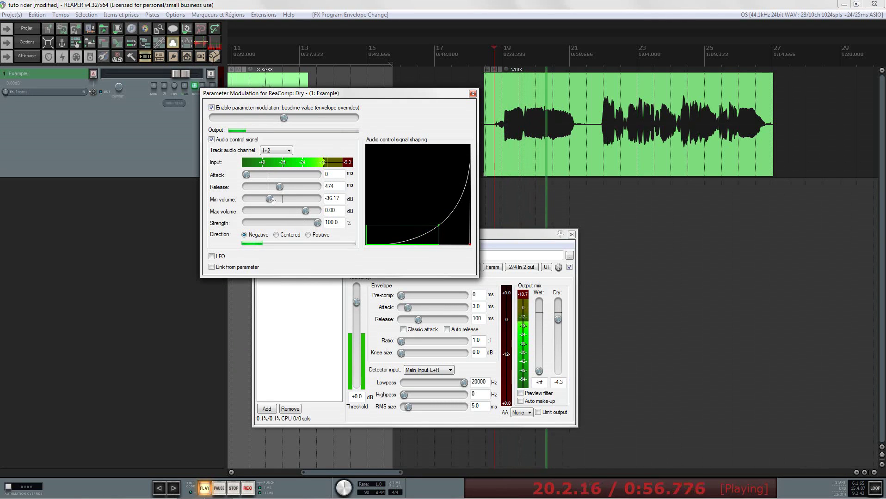
left_click_drag(317, 223, 307, 227)
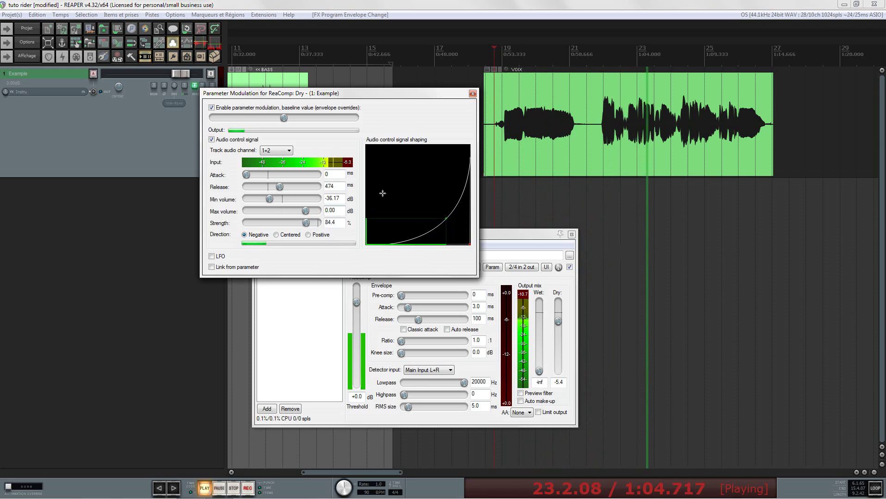
Stop playback and close the Dry parameter modulation window and the Example track's effects window.
key("space")
left_click(472, 94)
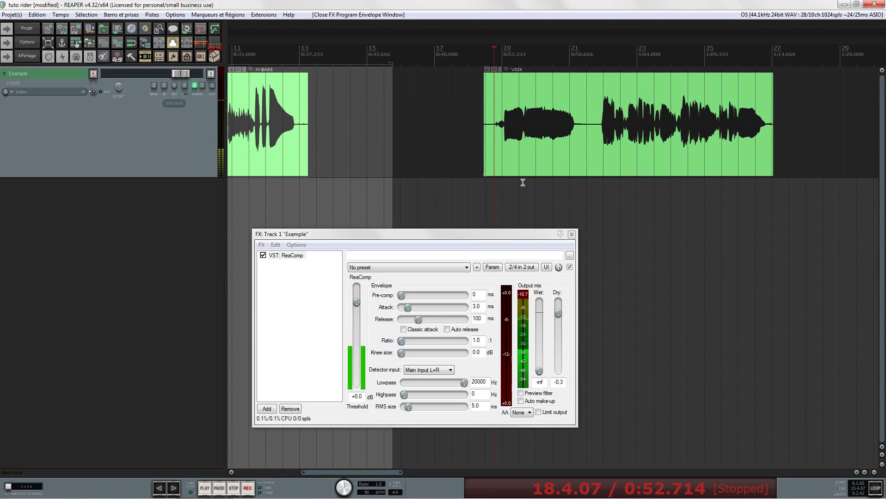
left_click(571, 234)
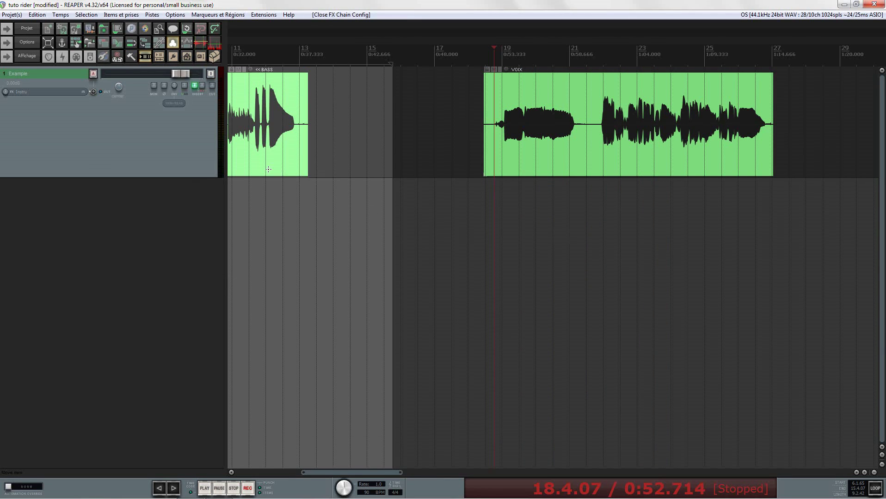
Activate ReaComp's Dry envelope on the Example track and set the automation mode to Write.
left_click(174, 86)
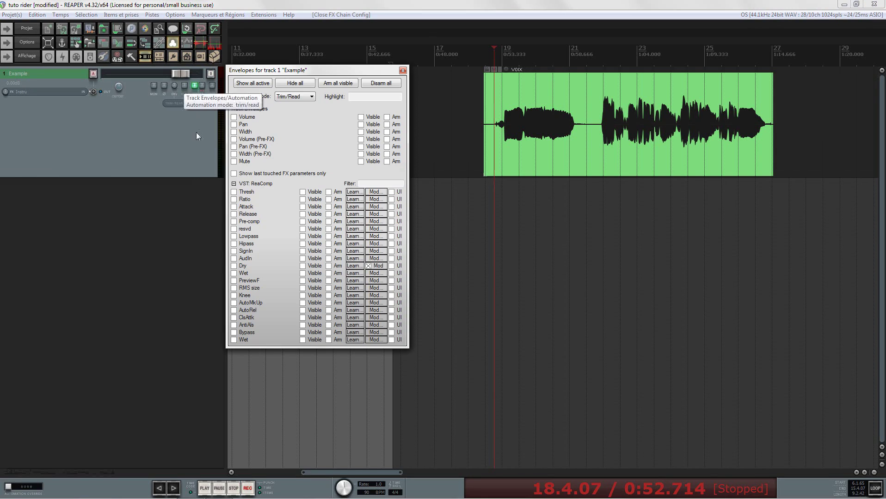
left_click(234, 267)
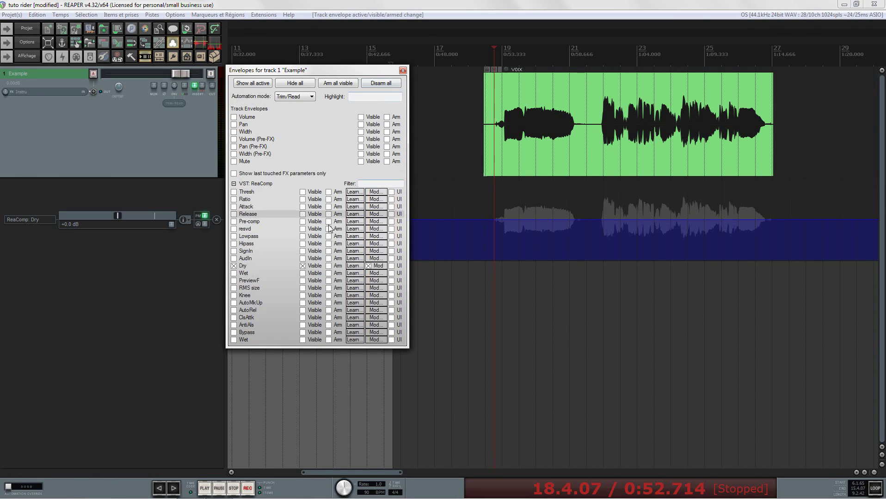
left_click(306, 97)
left_click(295, 131)
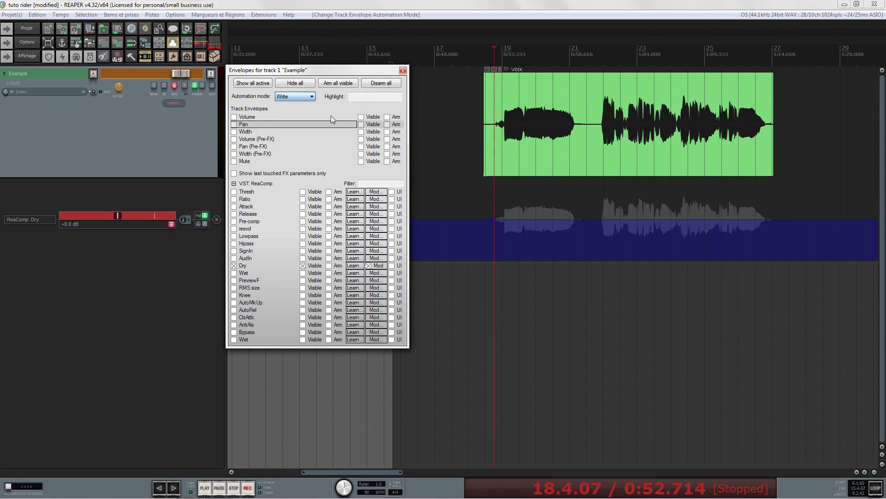
Record the modulated Dry level as automation by playing the VOIX item from just after its start through to its end.
left_click(402, 71)
left_click(489, 62)
key("space")
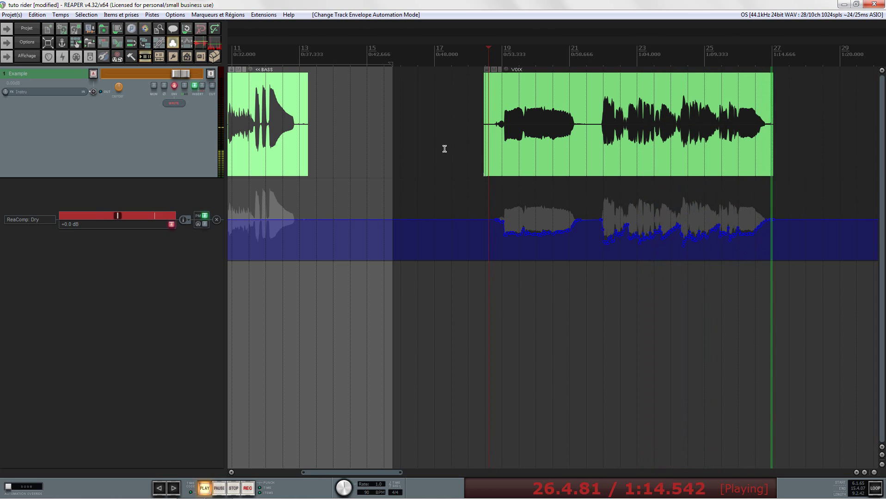
key("space")
Examine the recorded Dry envelope and the ReaComp window, and reduce the Example track's height slightly.
scroll(439, 162, "down", 3)
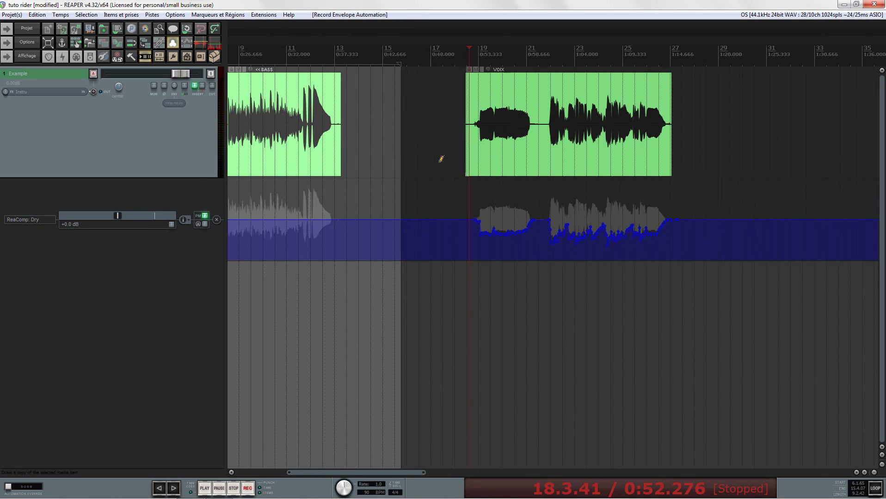
scroll(455, 154, "up", 2)
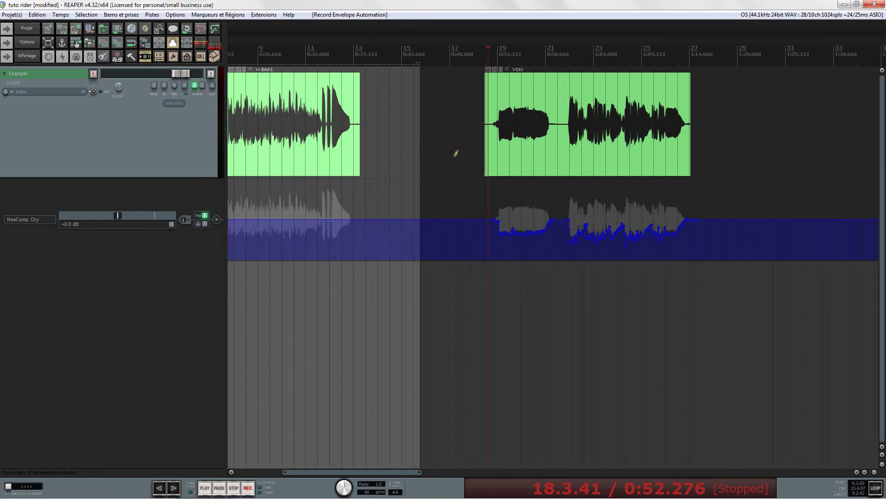
scroll(505, 162, "down", 2)
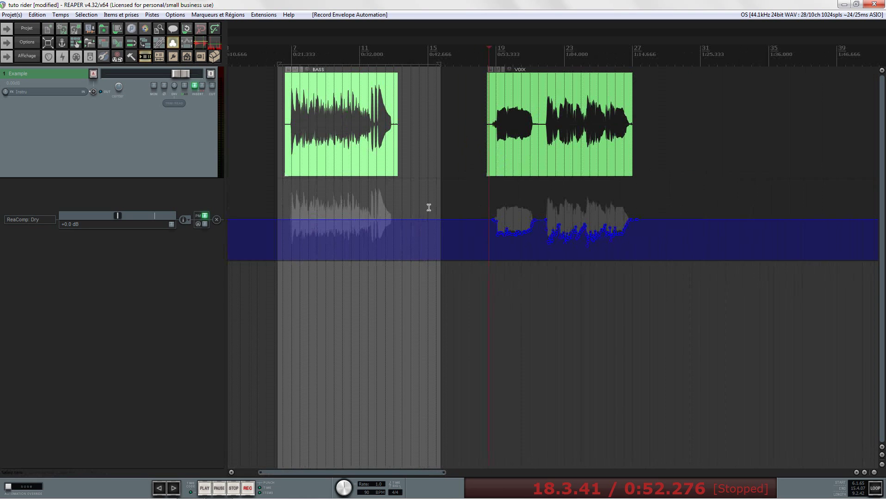
left_click(193, 87)
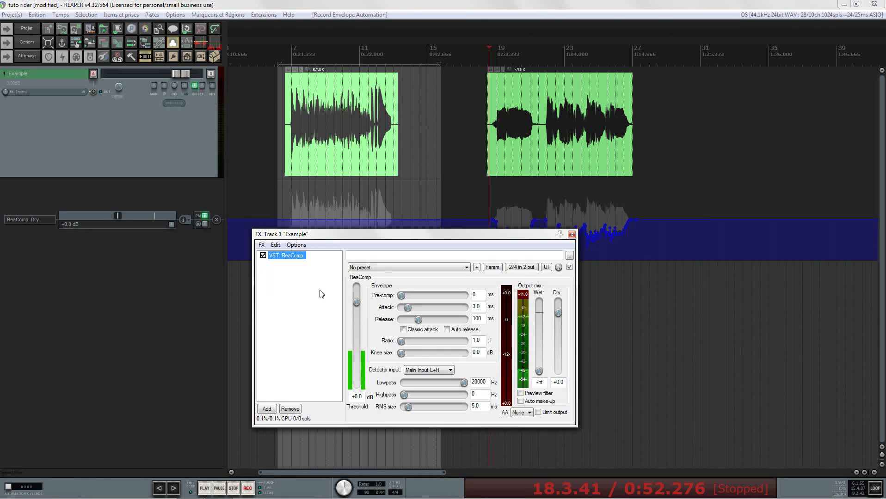
left_click_drag(363, 237, 436, 114)
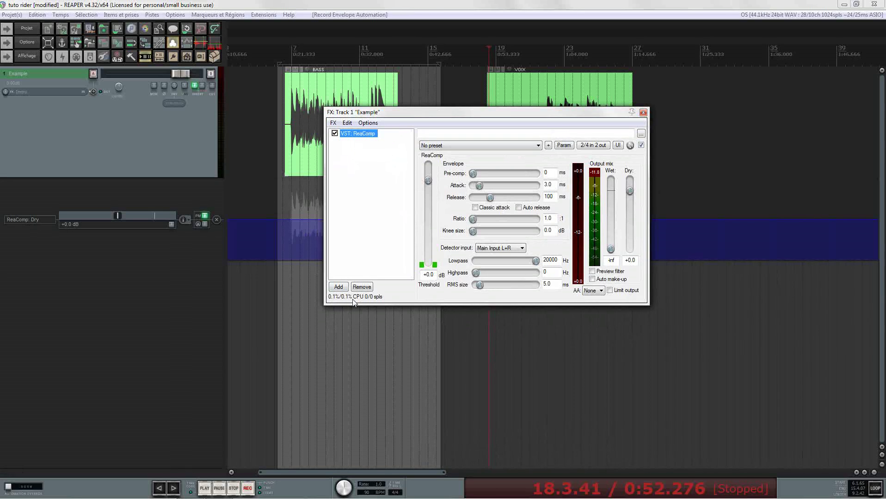
left_click(643, 113)
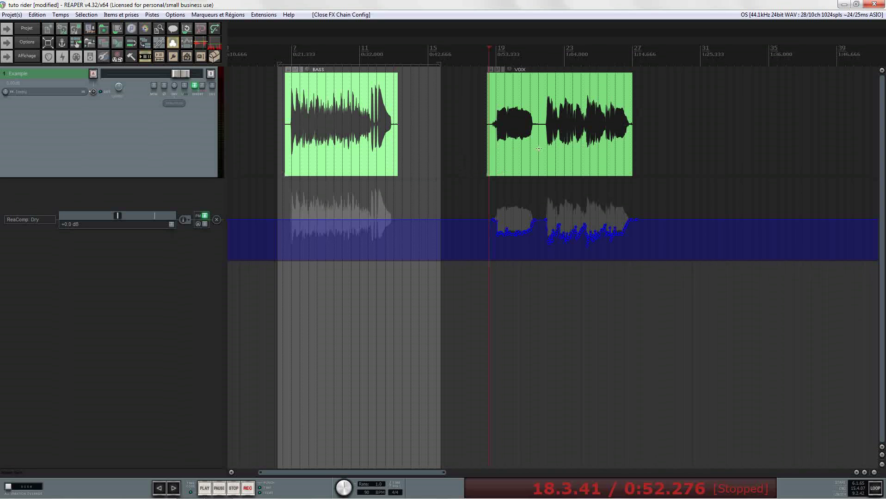
left_click_drag(208, 176, 205, 157)
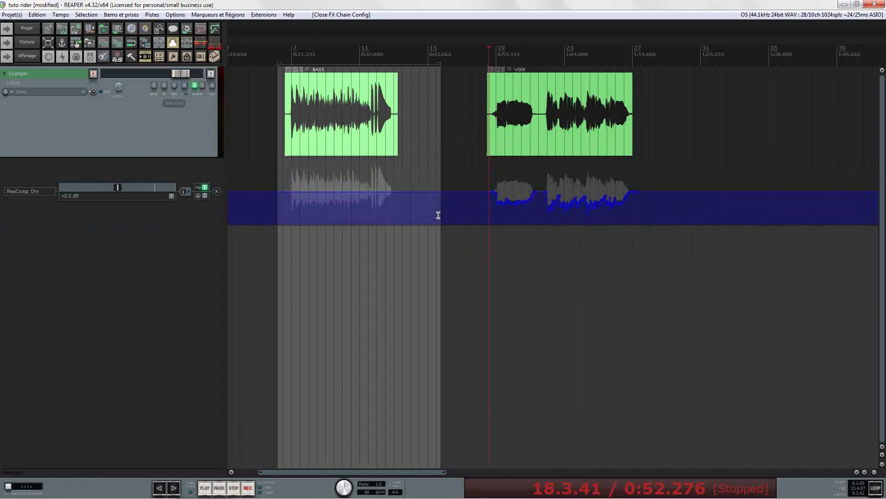
scroll(510, 189, "down", 2)
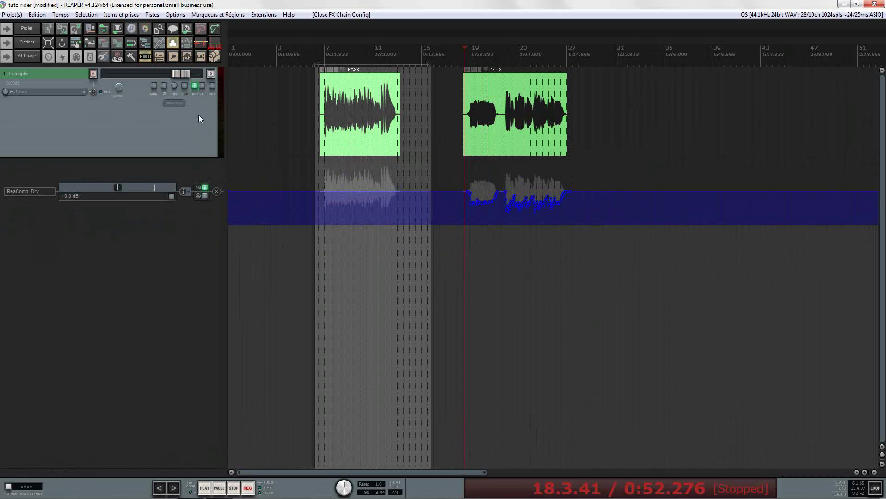
Look at the commands for saving the Example track's ReaComp effects chain, and close the effects window.
left_click(194, 86)
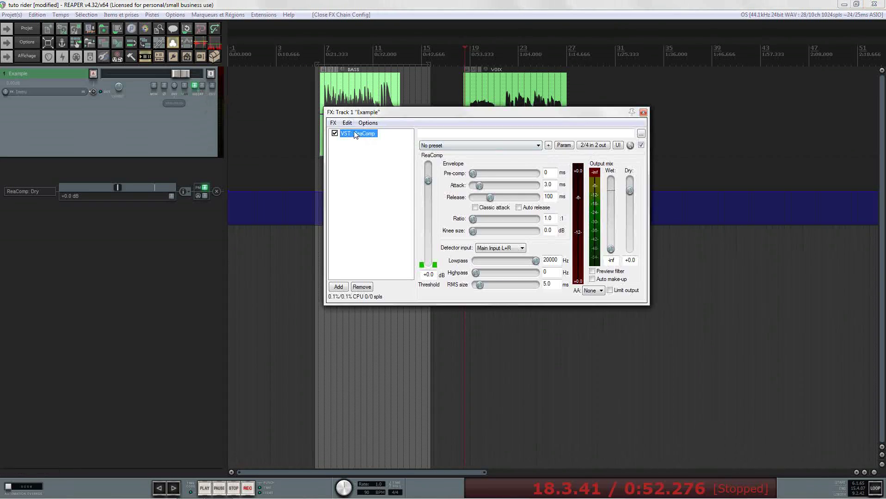
left_click(332, 123)
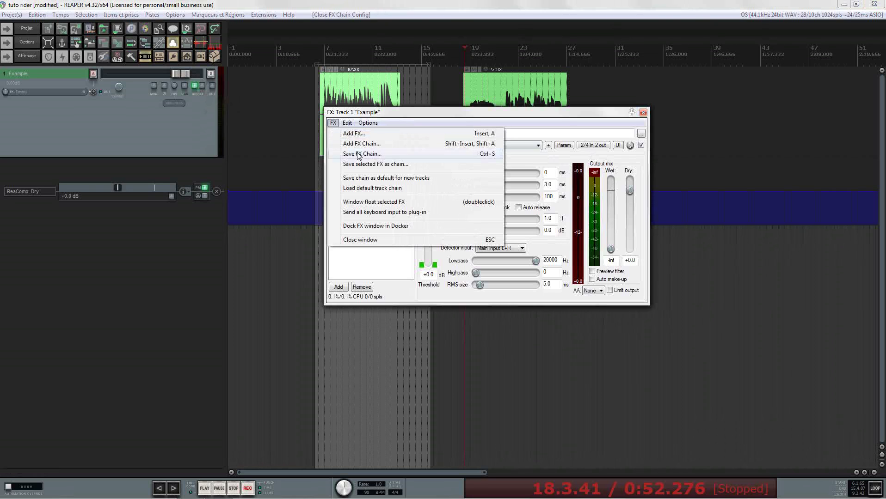
left_click(643, 114)
left_click(643, 114)
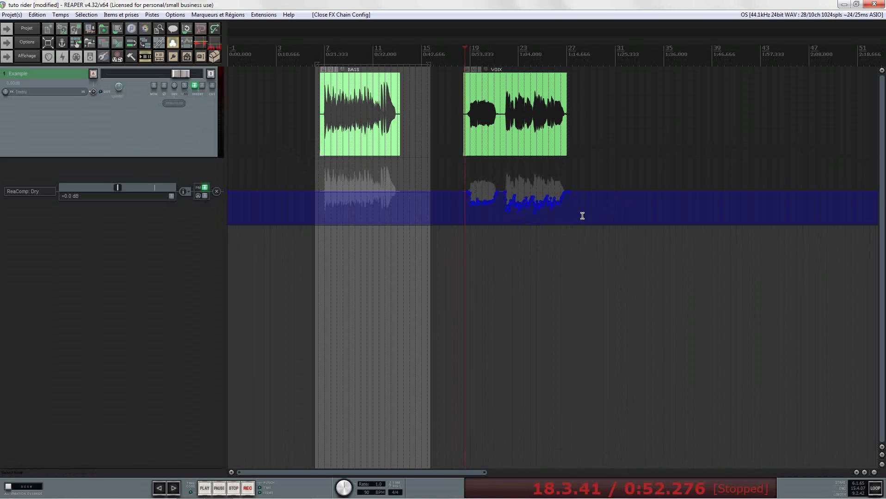
Activate and show the Volume (Pre-FX) envelope for the Example track.
scroll(477, 209, "up", 3)
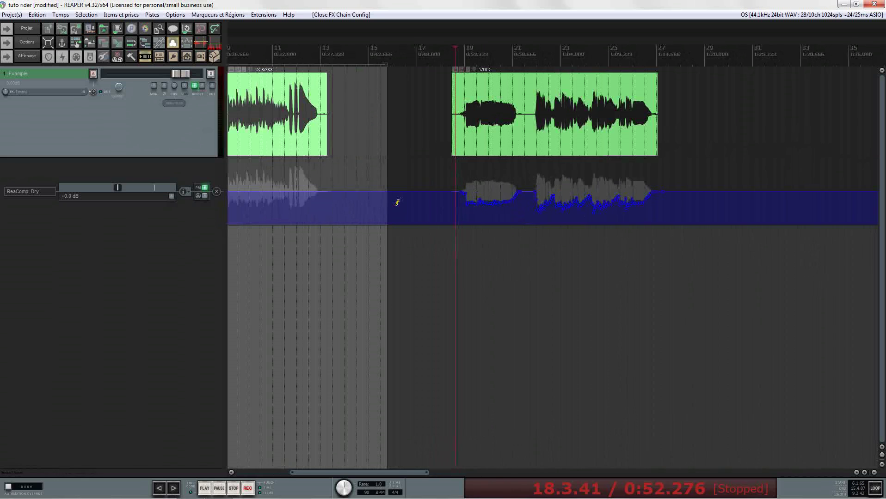
scroll(396, 202, "down", 3)
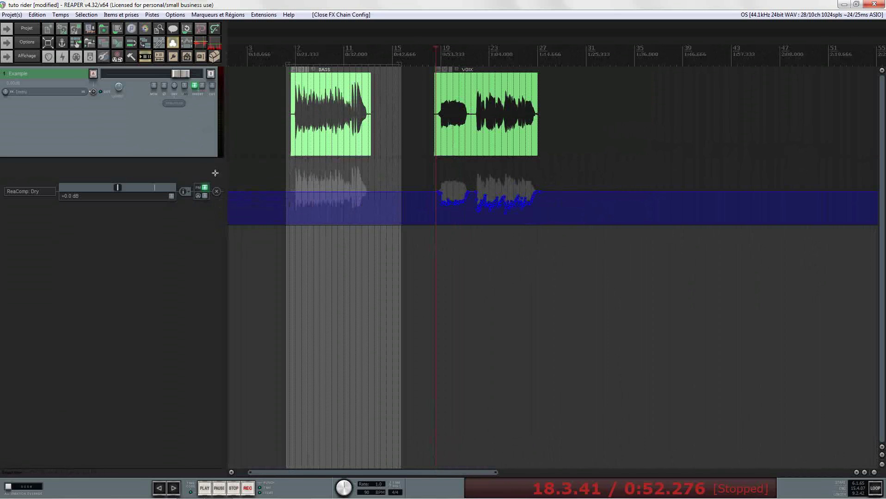
left_click(174, 86)
left_click(301, 140)
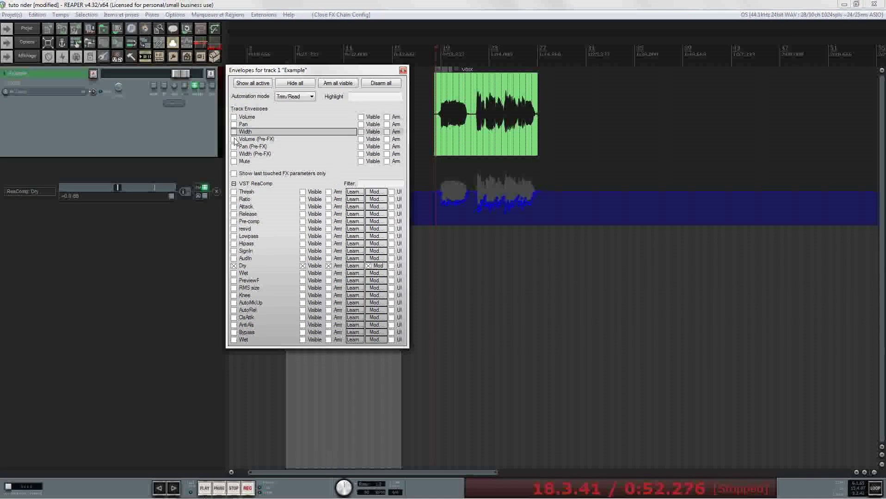
left_click(403, 70)
Copy all points of the ReaComp Dry envelope and paste them into the Volume (Pre-FX) envelope from the project start.
scroll(391, 407, "down", 4)
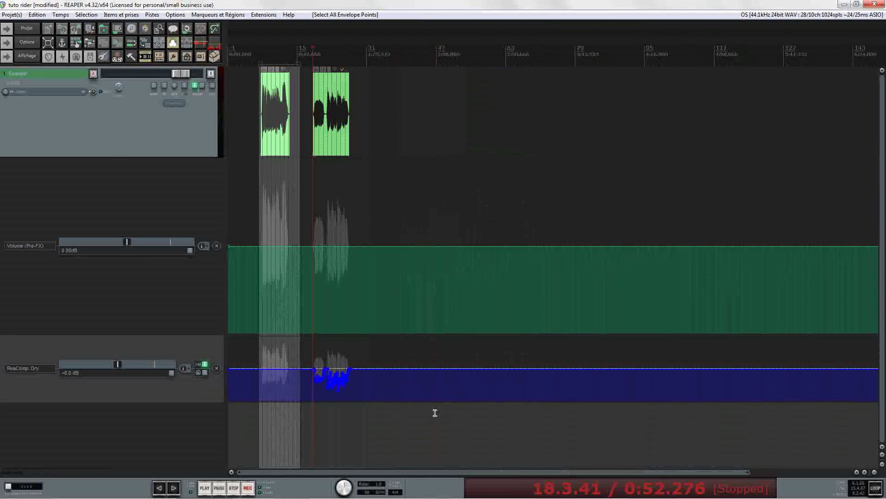
left_click_drag(435, 413, 234, 342)
left_click(209, 299)
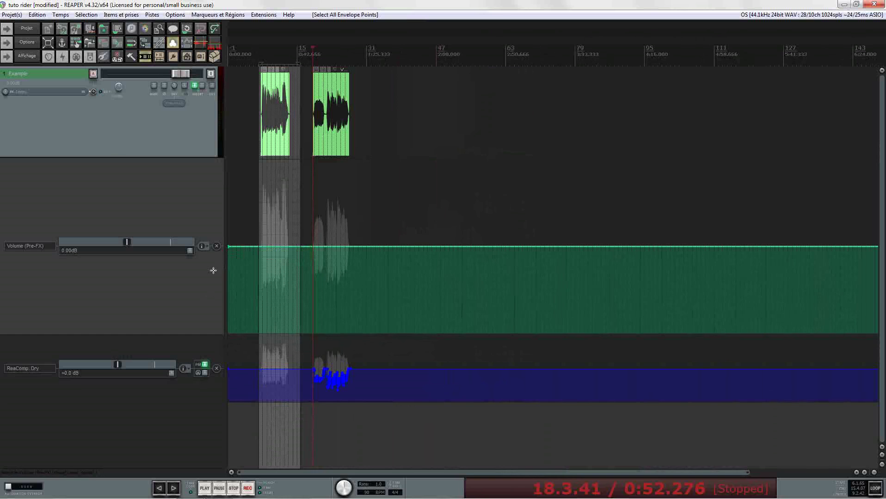
key("Home")
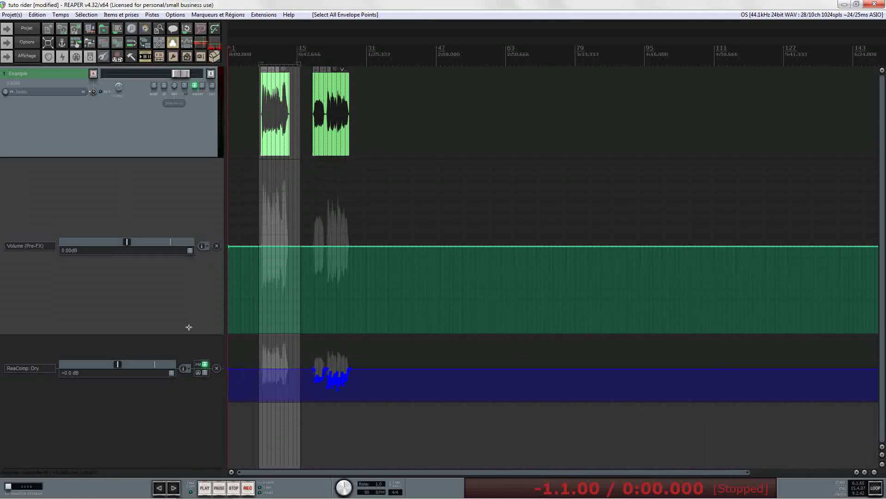
key("ctrl+v")
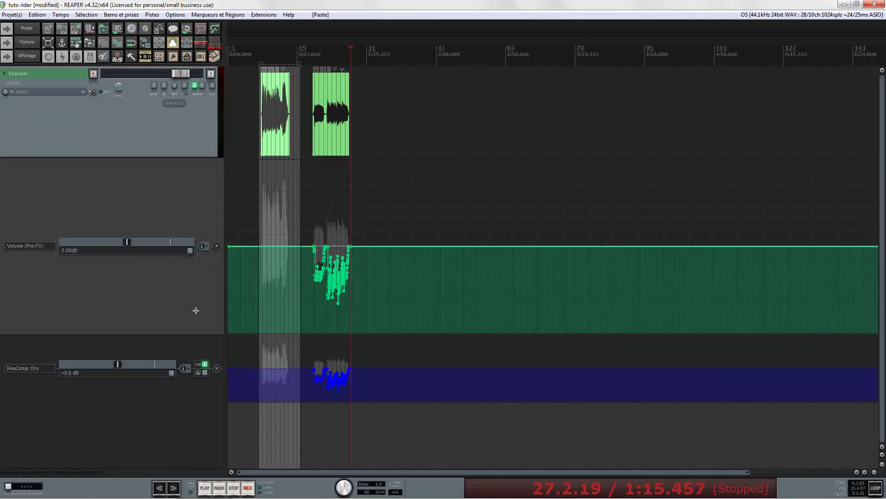
Clear and completely remove the ReaComp Dry envelope, and bypass the Example track's effects.
left_click(215, 368)
left_click(203, 373)
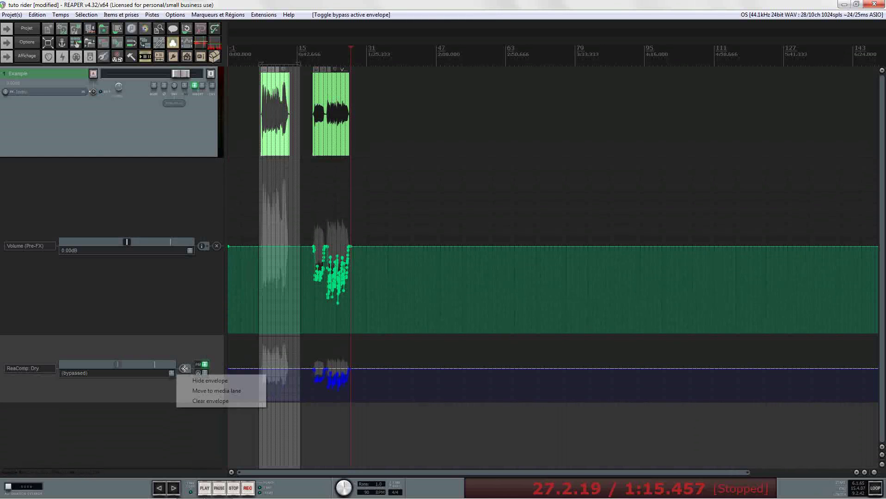
left_click(196, 402)
left_click(431, 285)
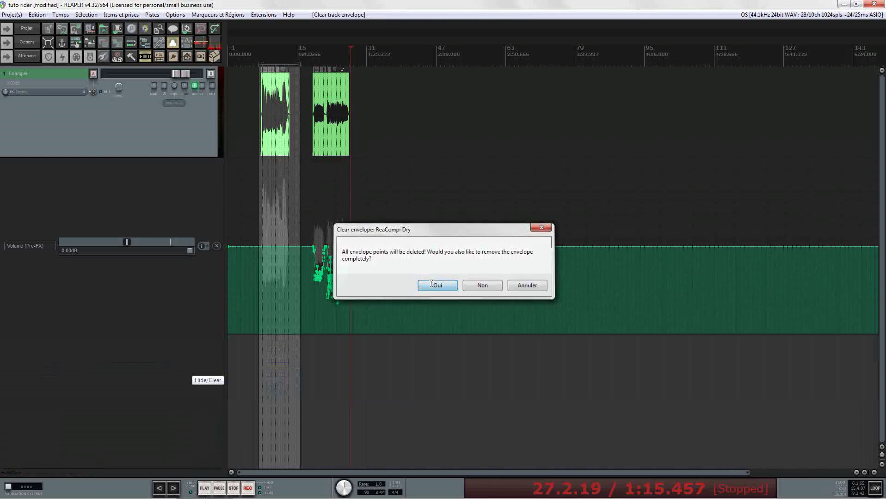
left_click(203, 86)
Compare the VOIX waveform with the Volume (Pre-FX) envelope bypassed and active, leaving the envelope active.
scroll(460, 121, "up", 5)
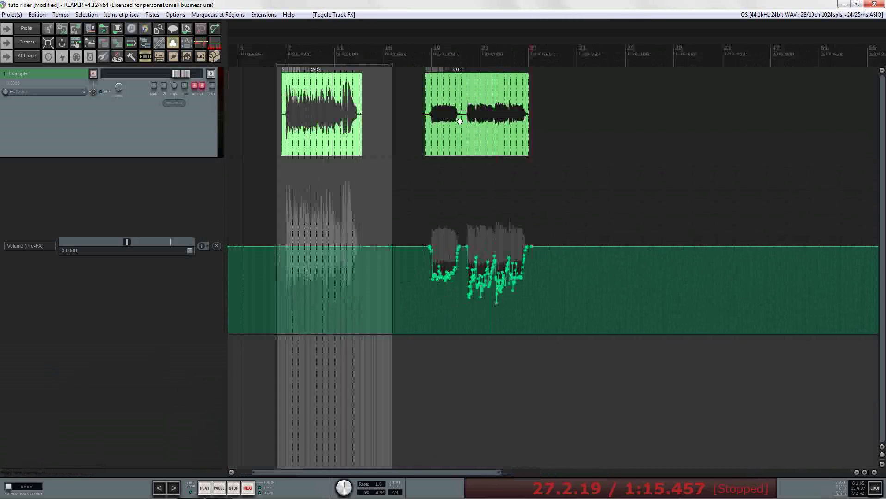
scroll(460, 121, "up", 5)
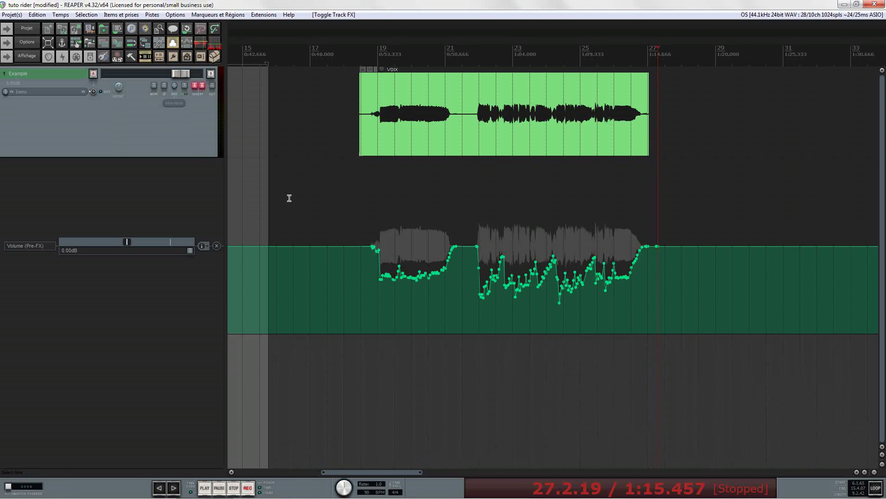
left_click(216, 246)
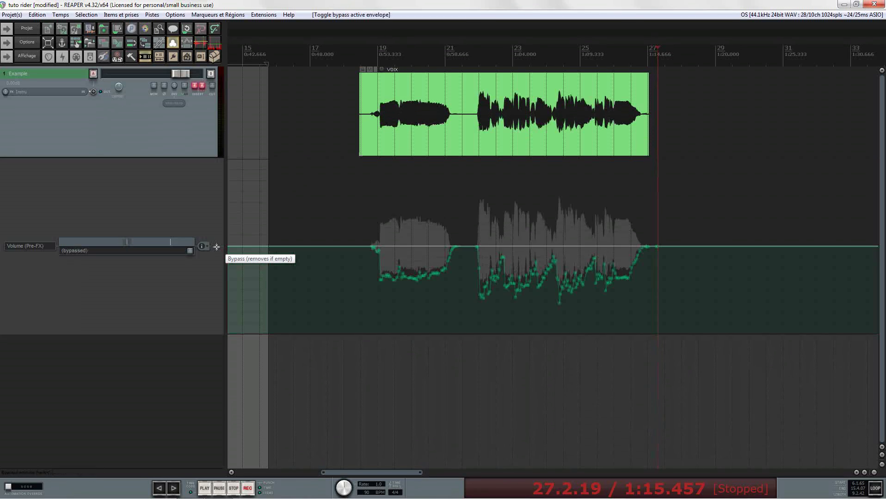
left_click(216, 247)
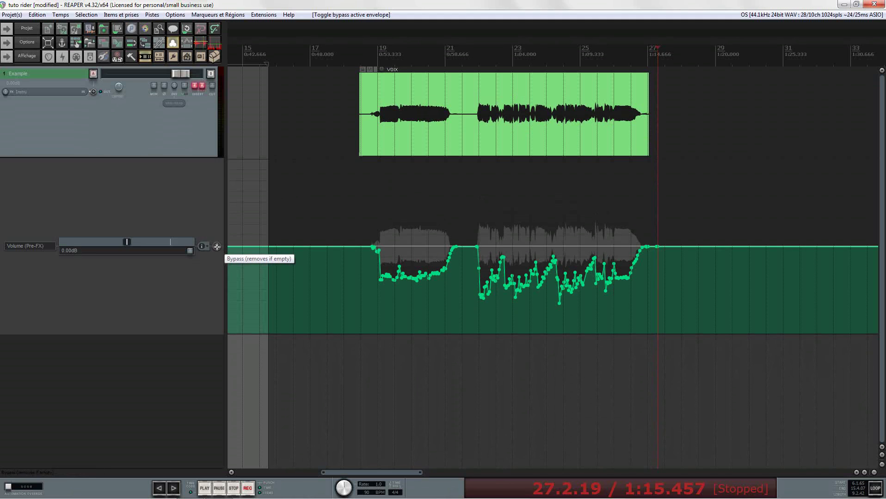
left_click(216, 247)
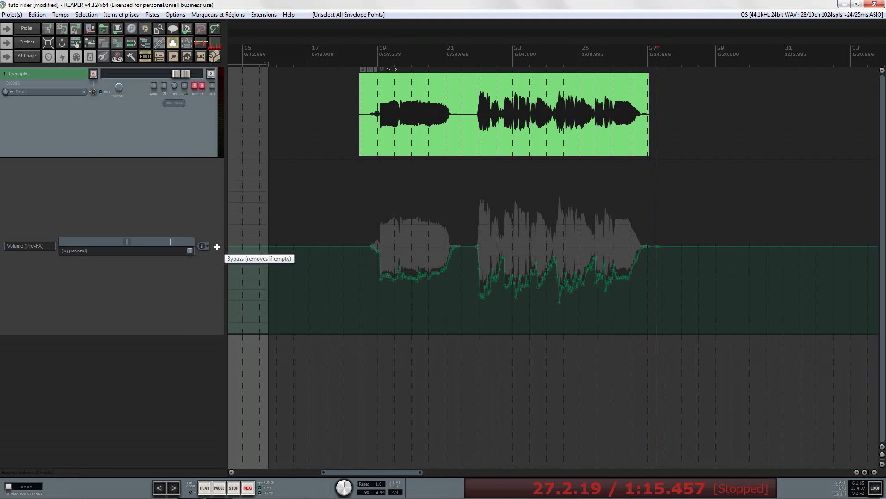
left_click(217, 246)
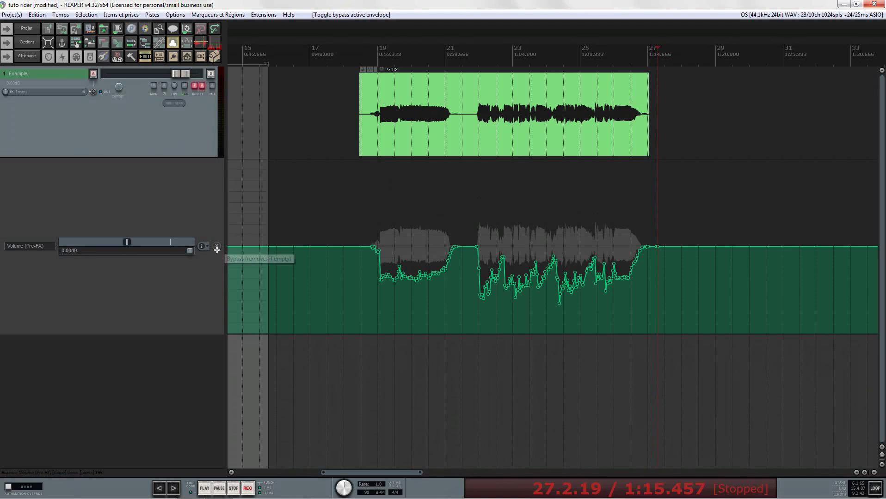
Select all Volume (Pre-FX) points over the VOIX item and expand their amplitude around the midpoint three times using the envelope toolbar.
right_click(713, 246)
left_click_drag(712, 235, 766, 187)
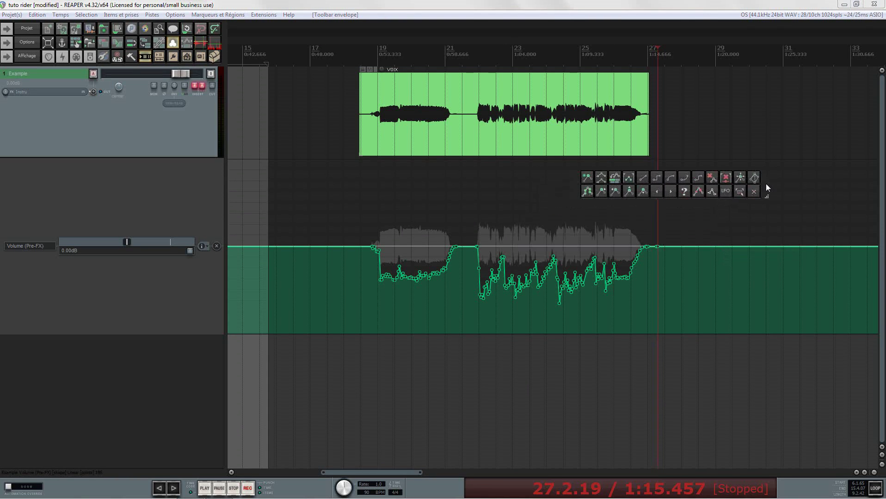
left_click_drag(351, 218, 709, 310)
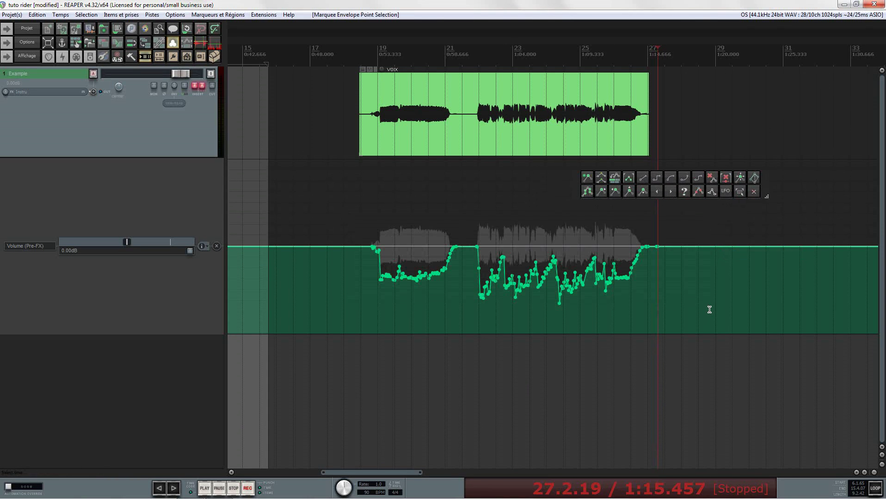
left_click(631, 192)
left_click(630, 192)
left_click(630, 192)
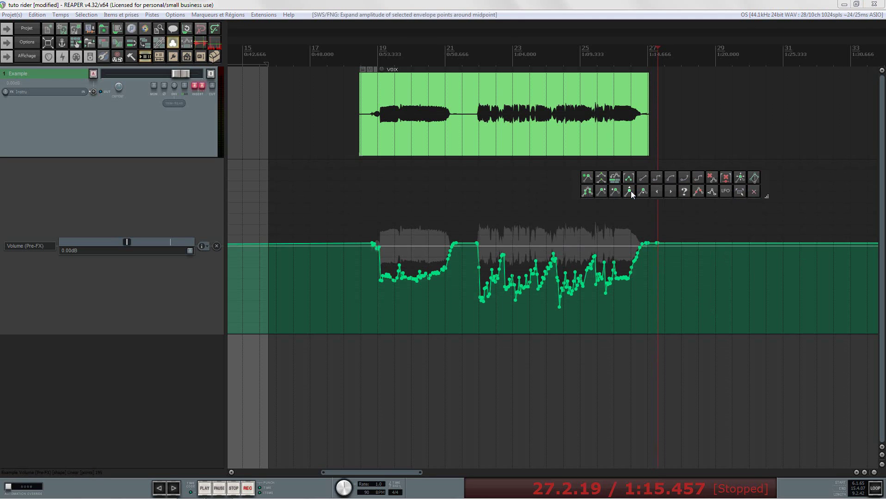
Expand the amplitude of the selected Volume (Pre-FX) points over VOIX around their midpoint three more times.
left_click(631, 193)
left_click(631, 192)
left_click(631, 192)
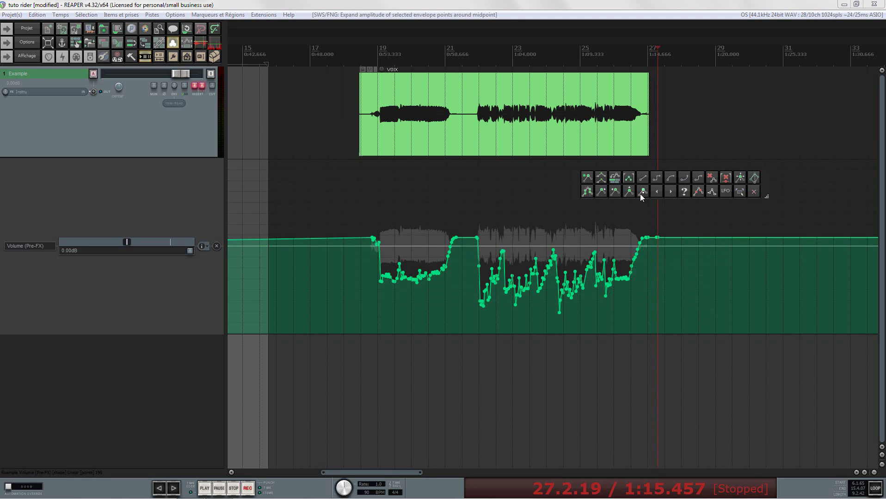
Compress the amplitude of the selected Volume (Pre-FX) points around their midpoint repeatedly until their flat sections sit below the 0 dB line.
left_click(642, 192)
left_click(642, 193)
left_click(642, 193)
left_click(642, 192)
left_click(642, 192)
left_click(641, 192)
left_click(642, 192)
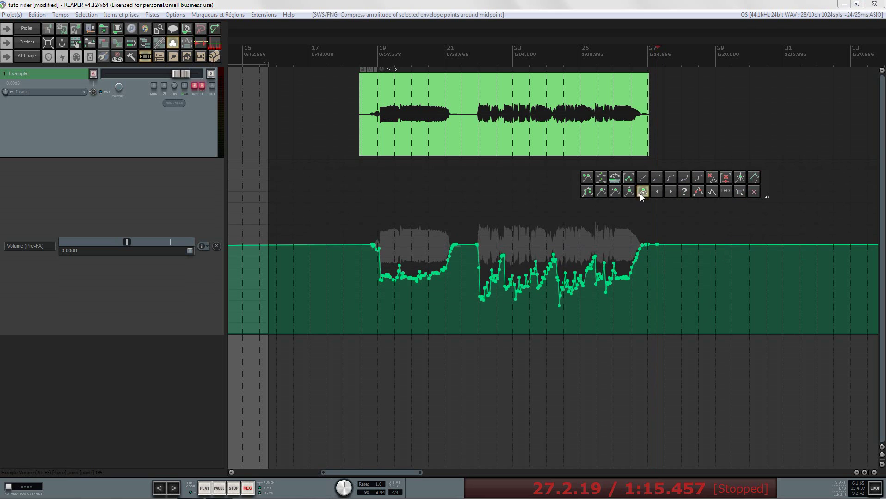
left_click(642, 192)
left_click(641, 192)
left_click(642, 192)
left_click(642, 192)
left_click(642, 192)
left_click(642, 193)
left_click(641, 192)
left_click(642, 193)
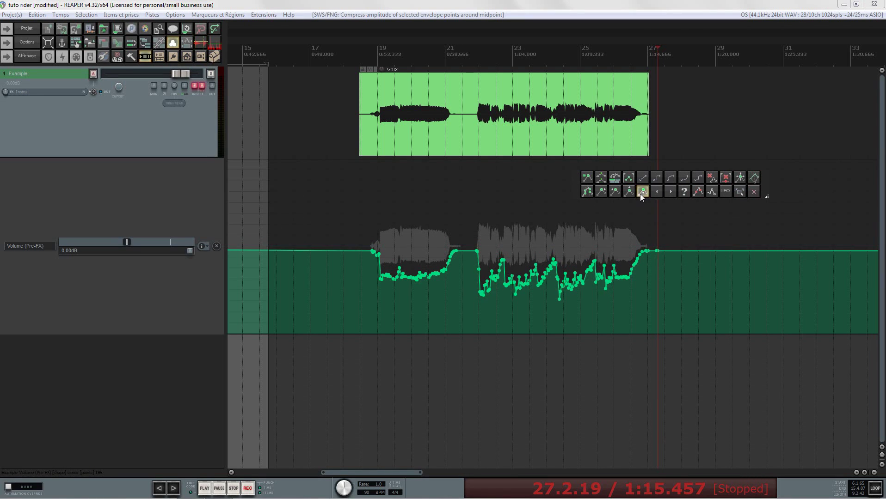
left_click(642, 193)
left_click(642, 192)
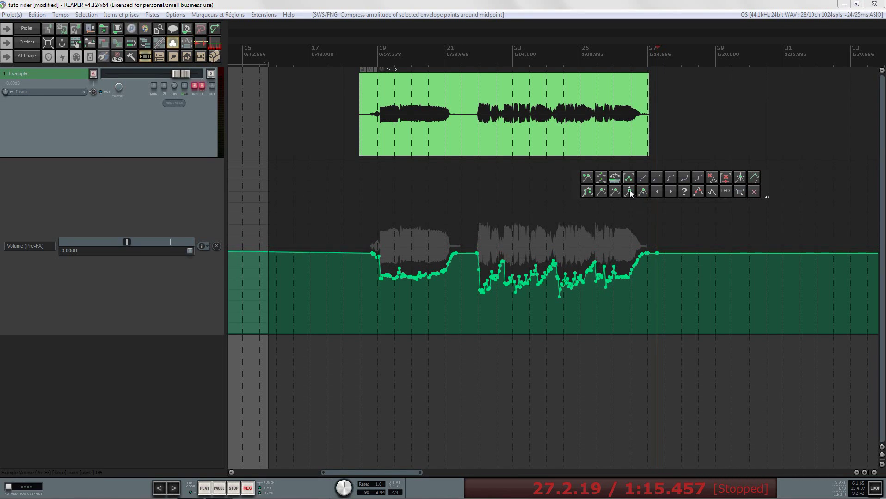
Expand the selected Volume (Pre-FX) points around their midpoint again until the flat sections line up with 0 dB.
left_click(629, 191)
left_click(629, 191)
left_click(629, 191)
left_click(629, 191)
left_click(630, 191)
left_click(629, 191)
left_click(629, 191)
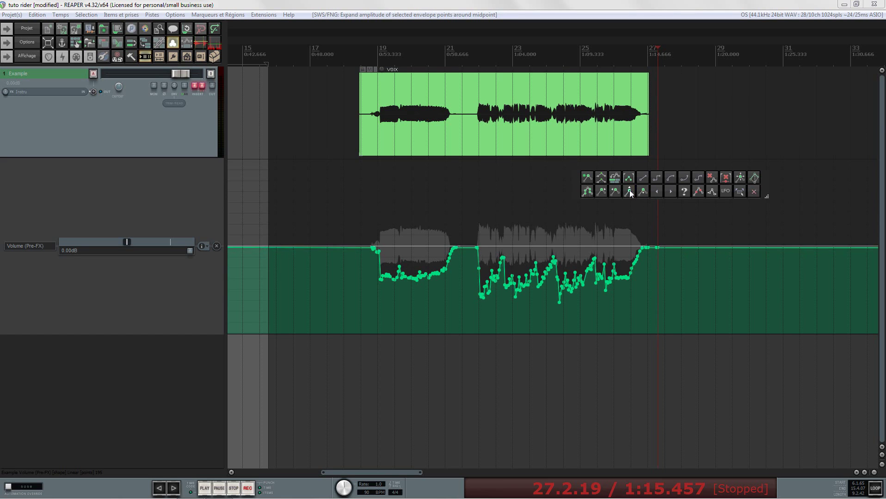
left_click(630, 191)
left_click(629, 191)
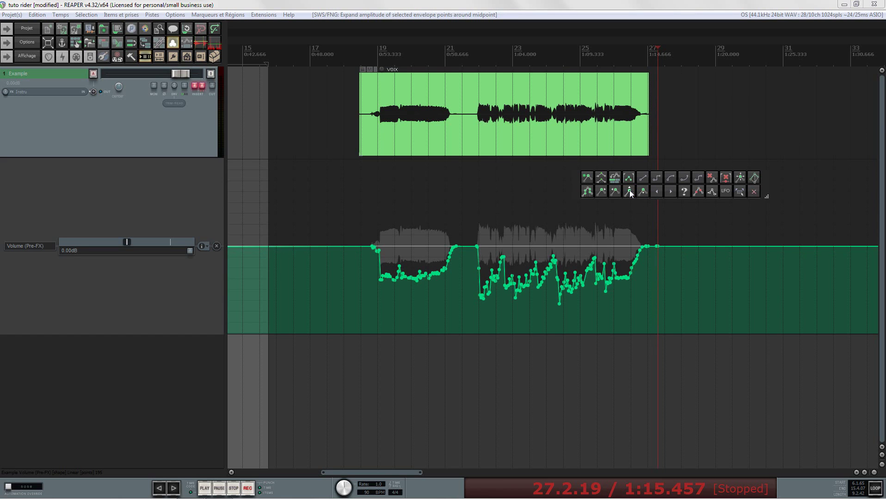
Select all Volume (Pre-FX) points and raise them together so the flat sections sit at about +2.8 dB.
left_click(496, 254)
scroll(414, 250, "up", 4)
scroll(431, 249, "down", 5)
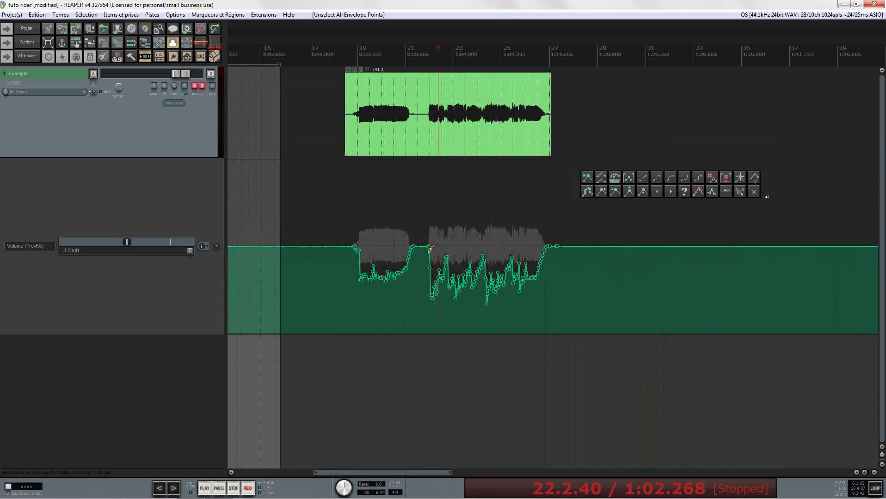
key("ctrl+a")
scroll(416, 257, "up", 3)
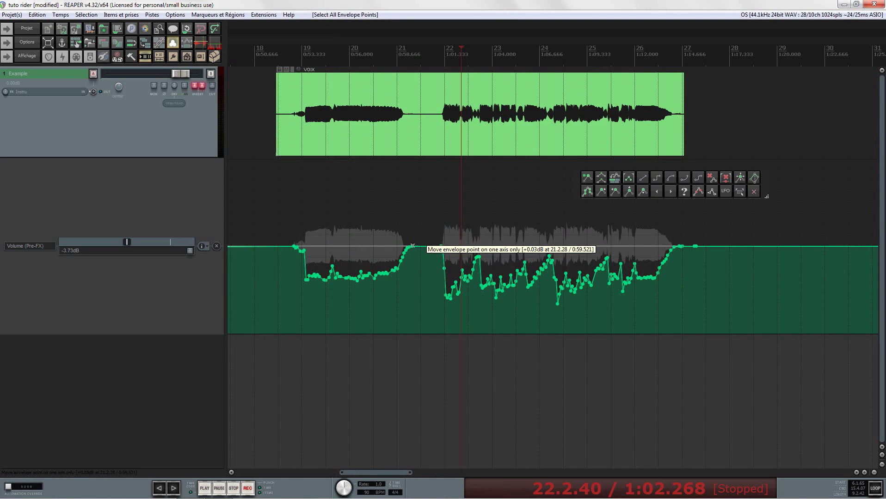
left_click_drag(412, 246, 411, 214)
Compare the VOIX waveform with the raised Volume (Pre-FX) envelope bypassed and active, leaving the envelope active.
left_click(217, 246)
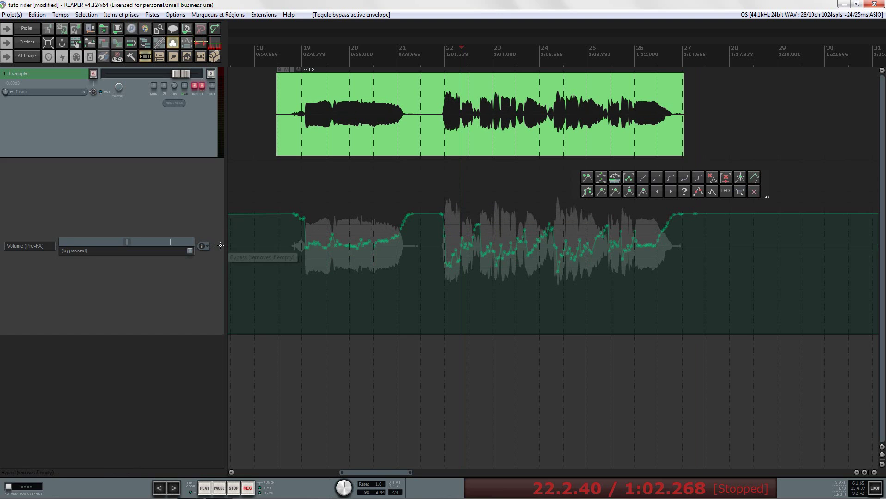
left_click(217, 246)
left_click(219, 246)
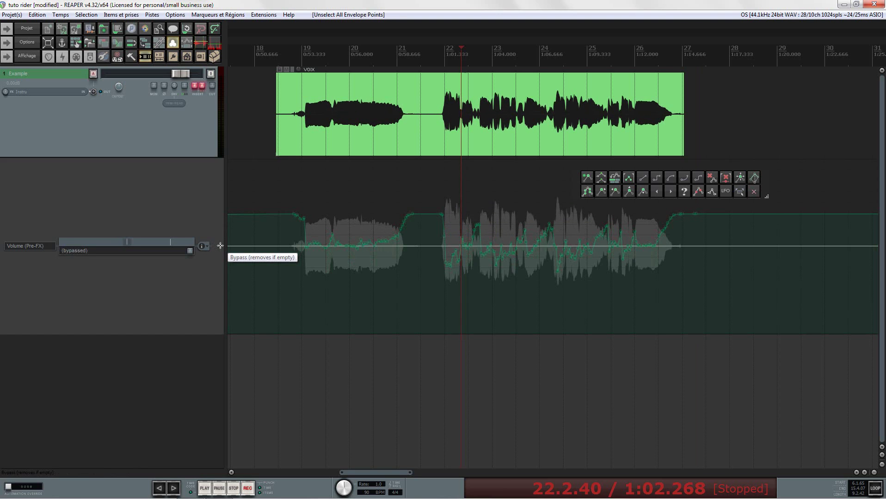
left_click(217, 246)
Play the VOIX item from 18.4.57 and examine the silence between its two phrases, then stop playback.
left_click(296, 55)
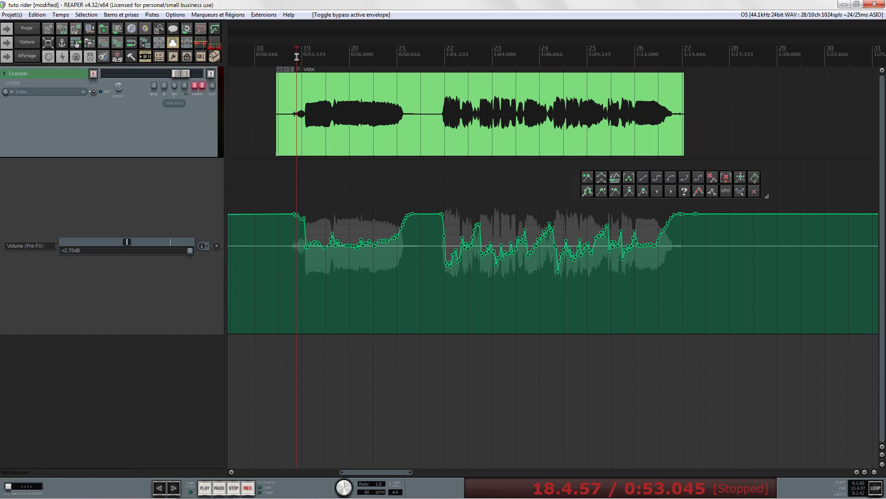
key("space")
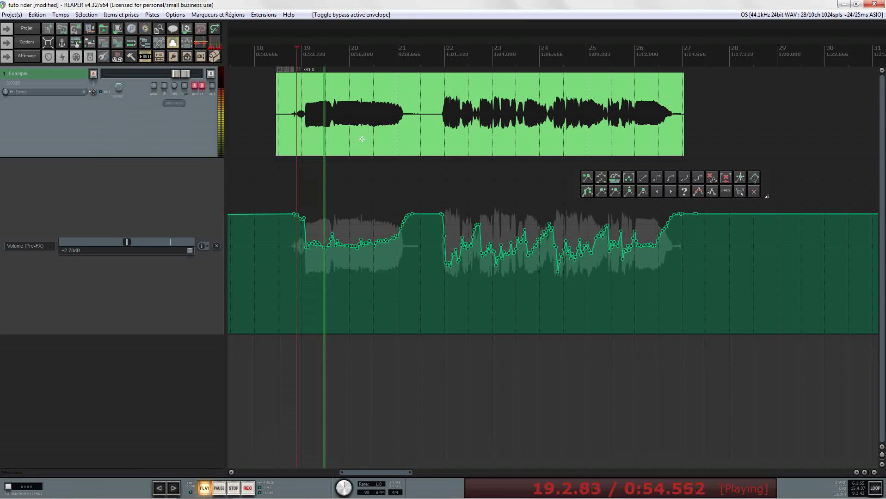
scroll(421, 172, "up", 2)
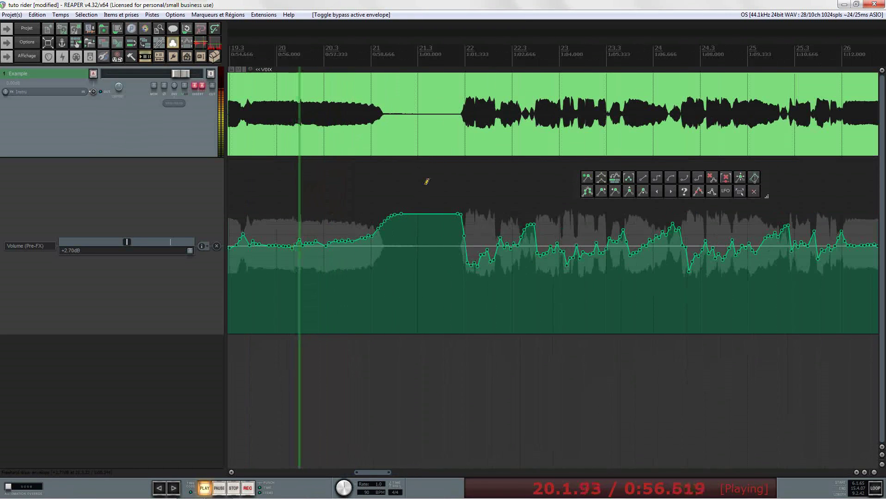
scroll(393, 189, "down", 2)
scroll(402, 191, "up", 3)
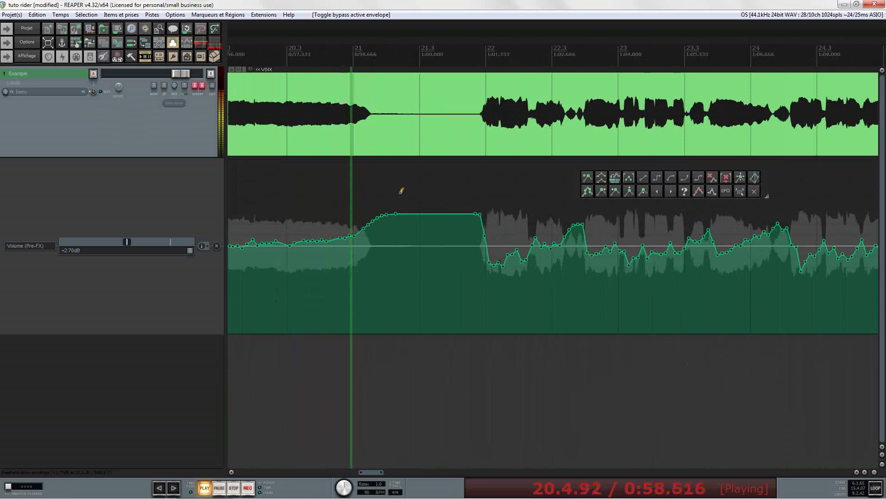
key("space")
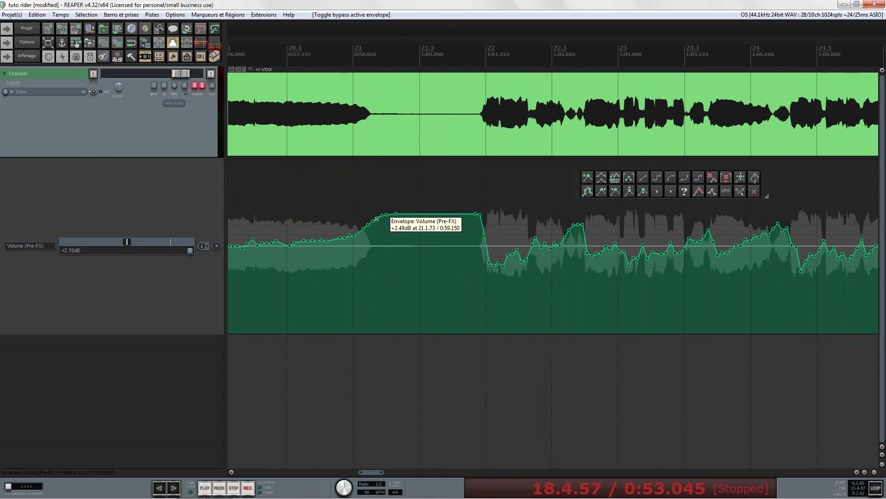
Pull the Volume (Pre-FX) envelope down to its minimum across the silence between the two VOIX phrases, deleting the high points there.
left_click_drag(375, 217, 379, 333)
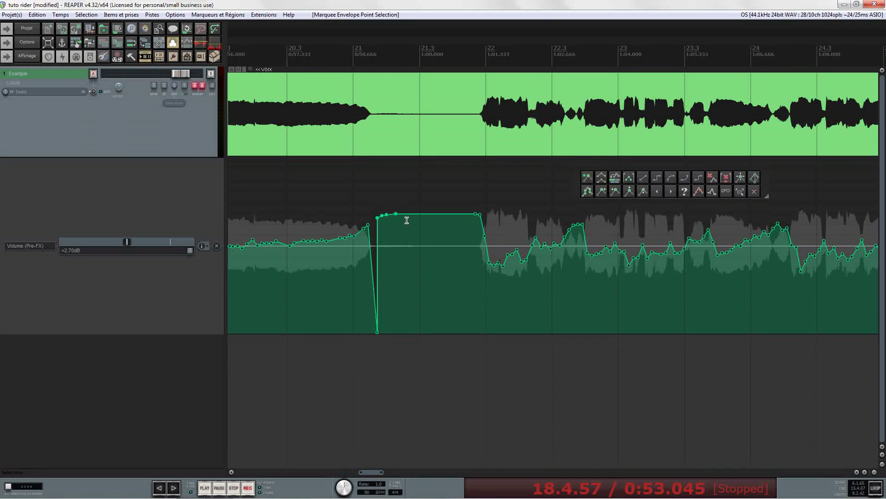
key("Delete")
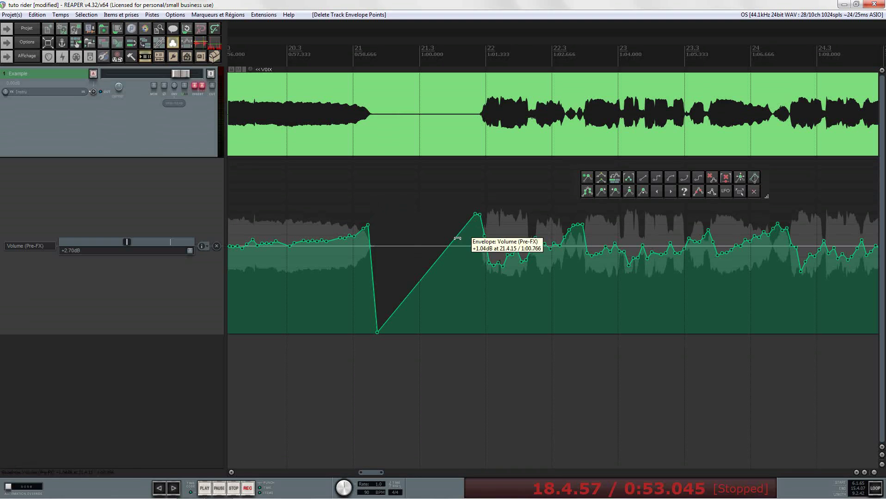
left_click(456, 255, "shift")
left_click_drag(456, 255, 459, 350)
Play from 20.3.59 through the muted gap into the second VOIX phrase, and stop playback.
left_click(307, 65)
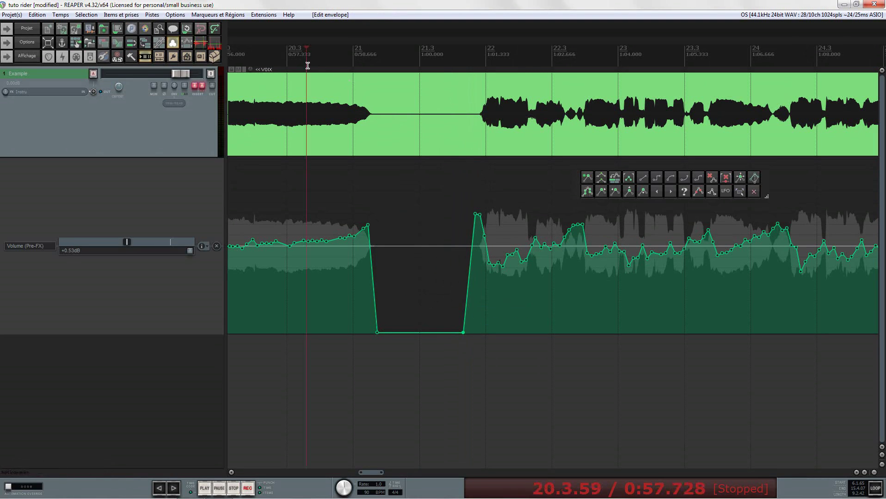
key("space")
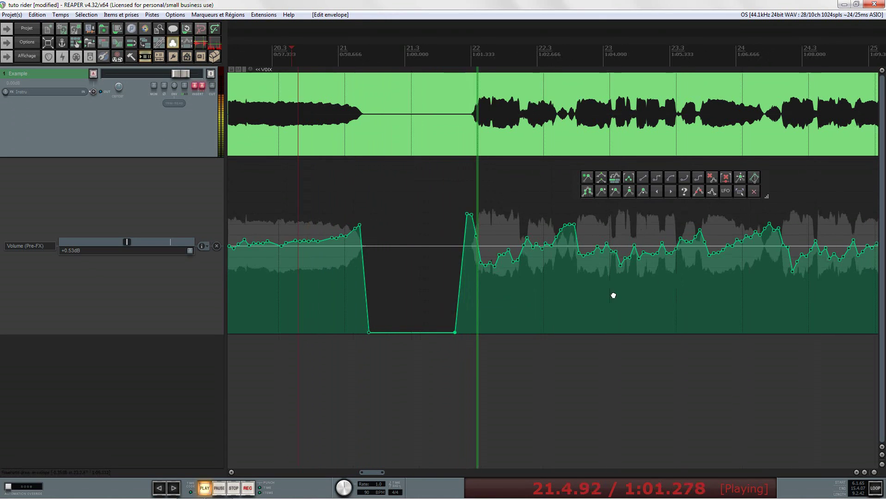
scroll(461, 283, "down", 4)
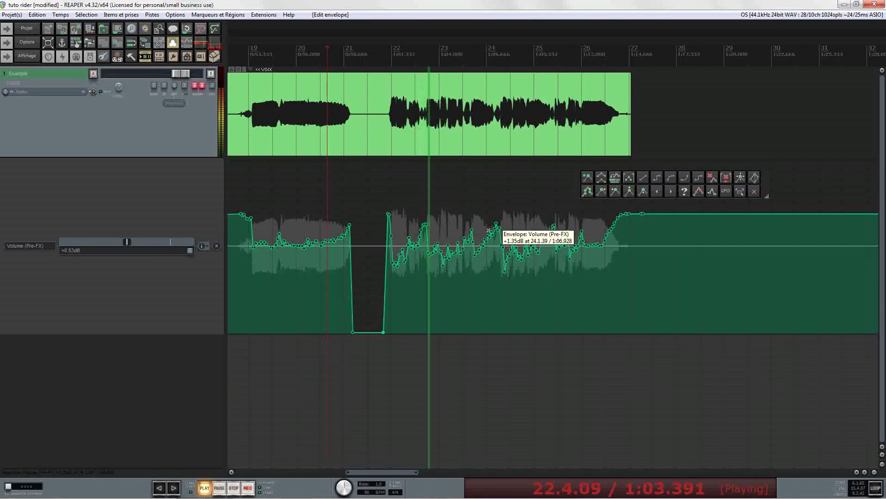
key("space")
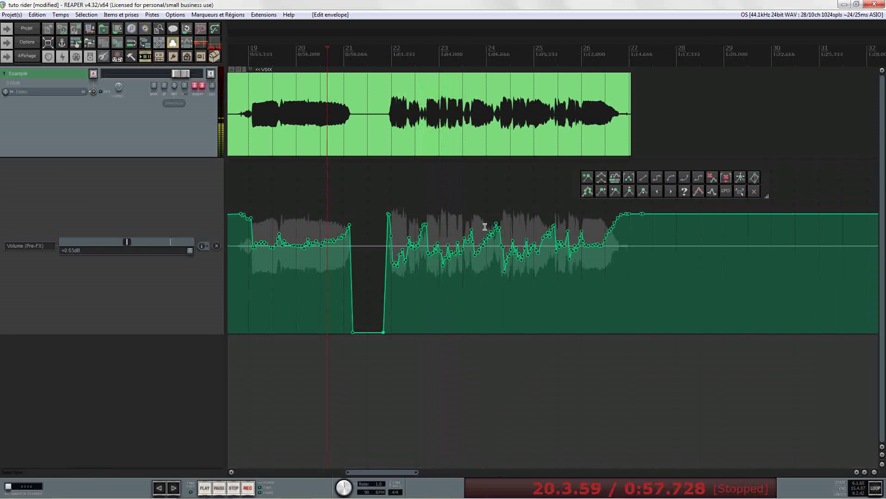
Pull the Volume (Pre-FX) envelope down to its minimum from the end of the VOIX item onward, undoing the last point deletion.
left_click_drag(628, 214, 621, 354)
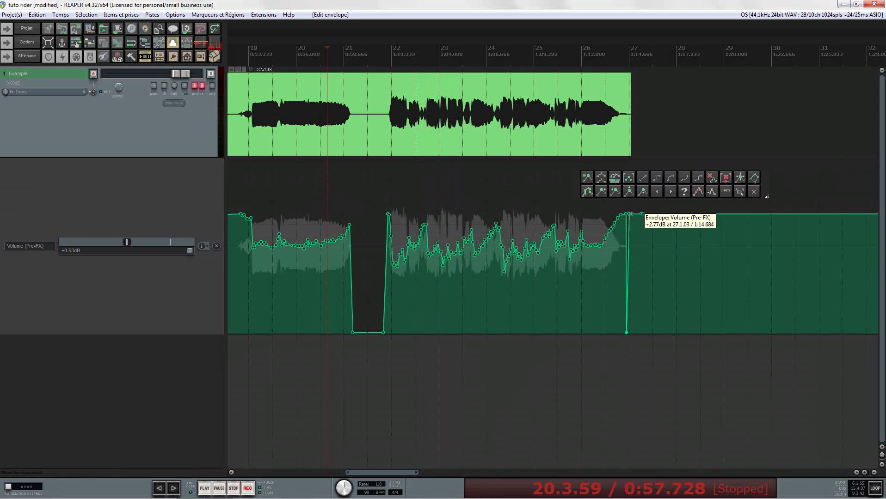
left_click_drag(642, 214, 641, 333)
left_click_drag(717, 214, 733, 332)
left_click_drag(643, 214, 684, 352)
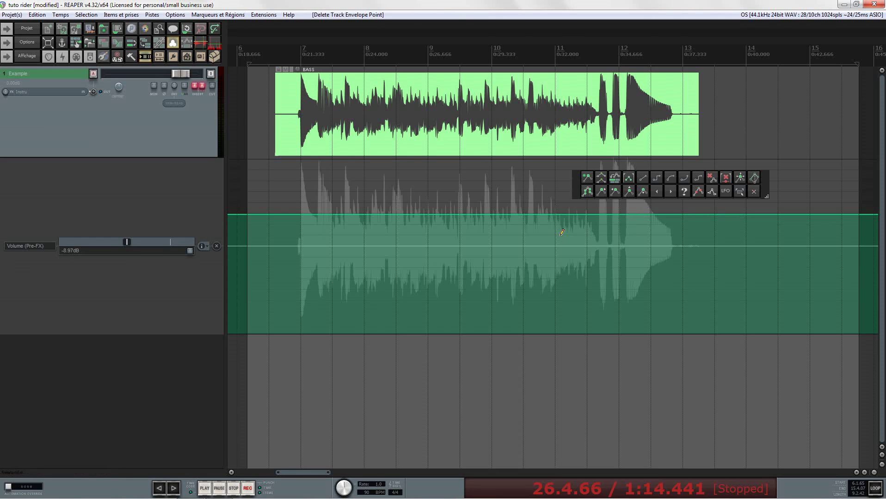
key("ctrl+z")
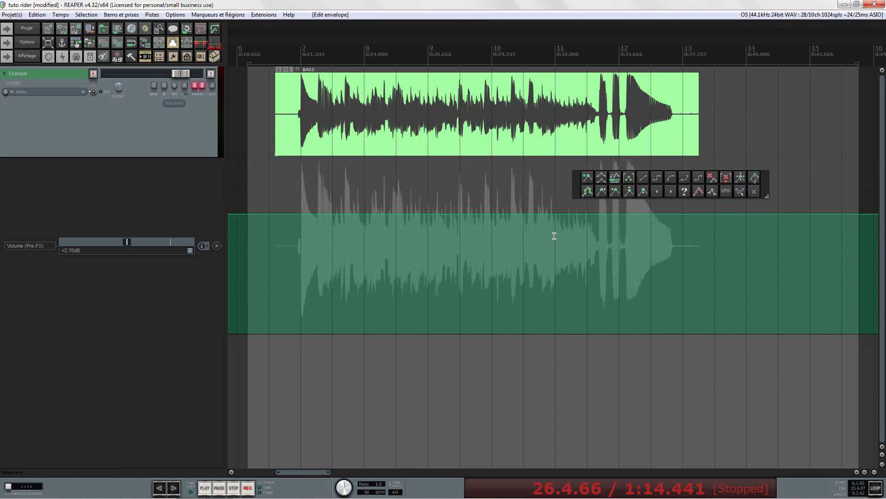
Redraw the last high Volume (Pre-FX) points at the tail of the VOIX item so they slope down toward the mute.
scroll(559, 231, "down", 5)
scroll(541, 219, "up", 8)
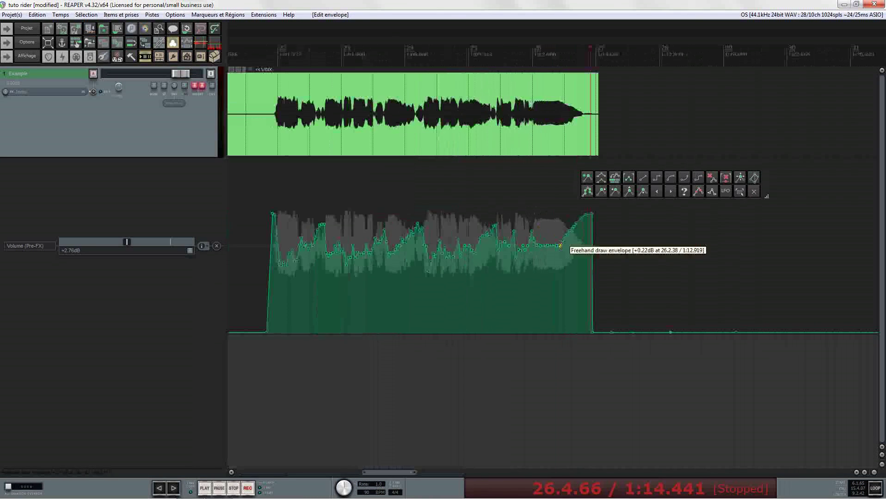
left_click_drag(625, 221, 607, 223)
scroll(540, 227, "down", 5)
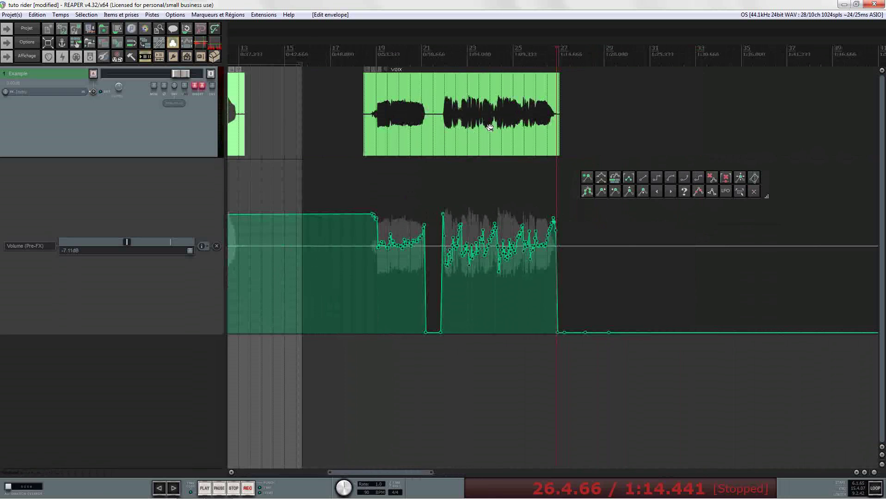
Close the floating envelope toolbar and show the VOIX item's own Volume envelope.
scroll(490, 128, "up", 2)
left_click(499, 117)
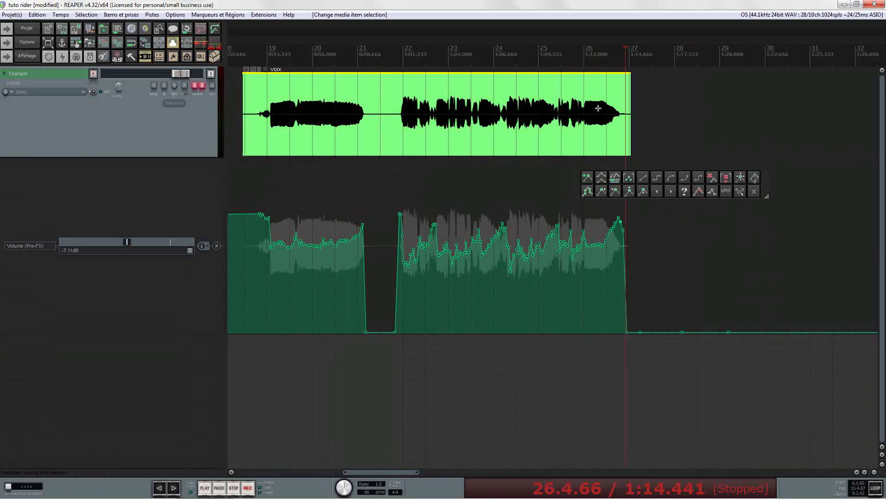
scroll(528, 126, "up", 2)
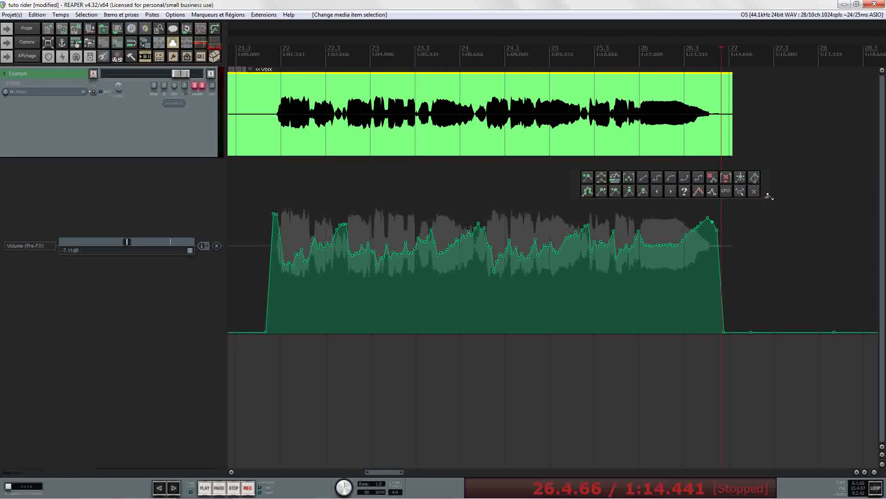
left_click(754, 191)
right_click(506, 120)
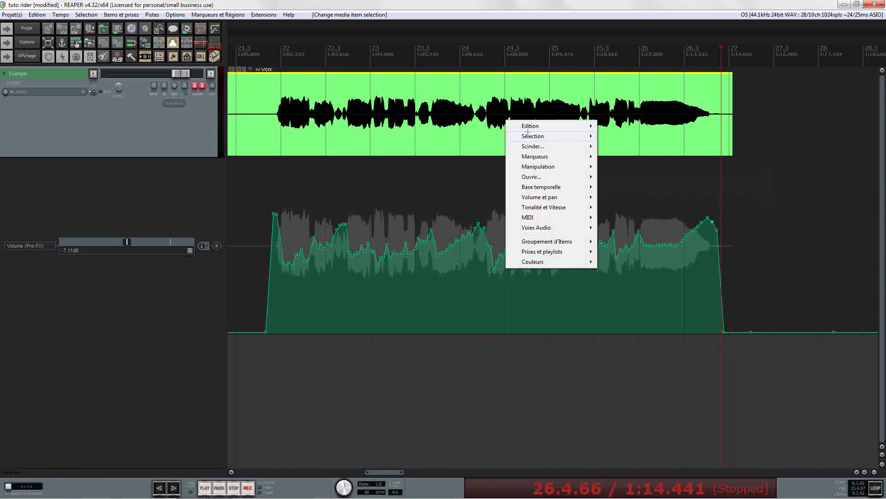
mouse_move(537, 198)
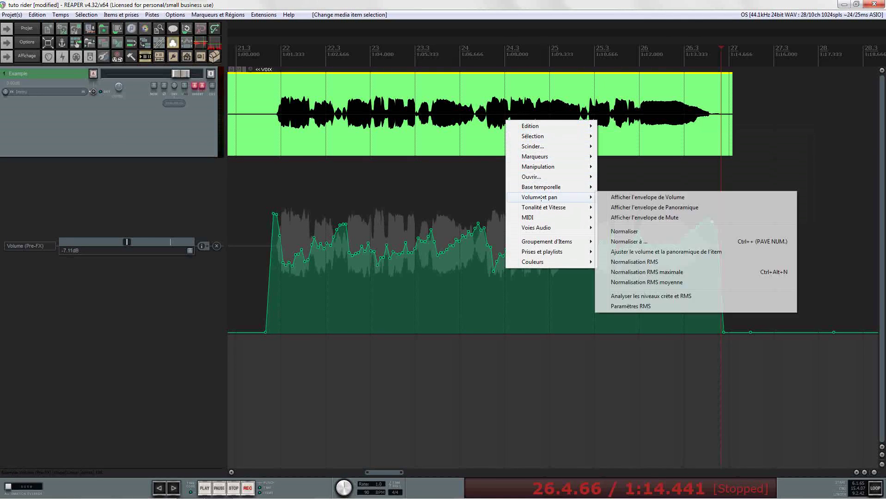
left_click(640, 197)
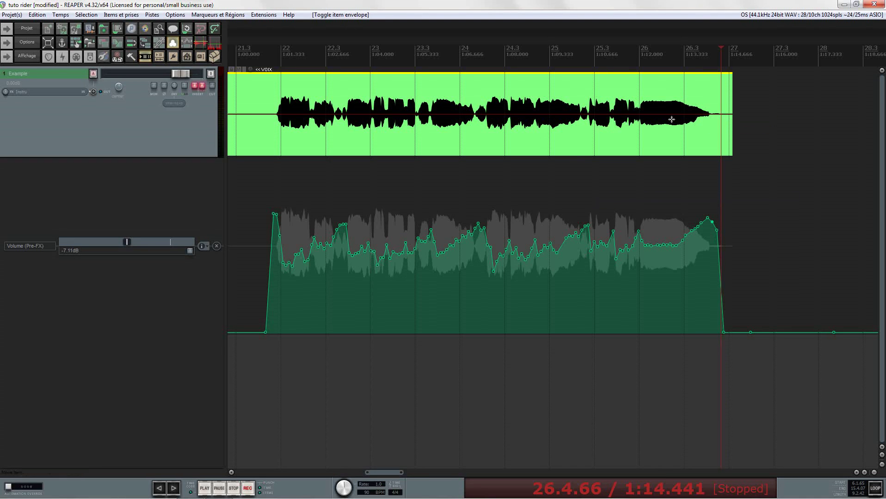
Raise the VOIX item's Volume envelope to about +1.12 dB and draw dips near bars 24.2, 25.2 and 26.
left_click_drag(375, 114, 422, 109)
left_click(493, 109)
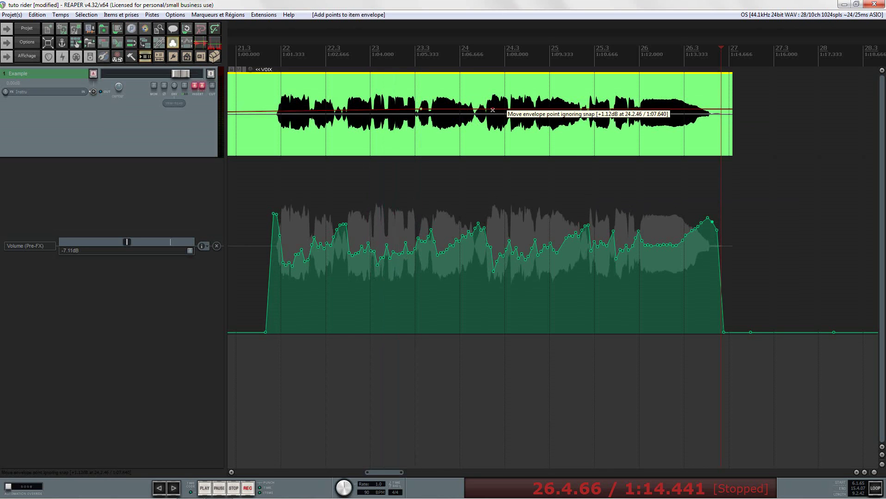
left_click(522, 109)
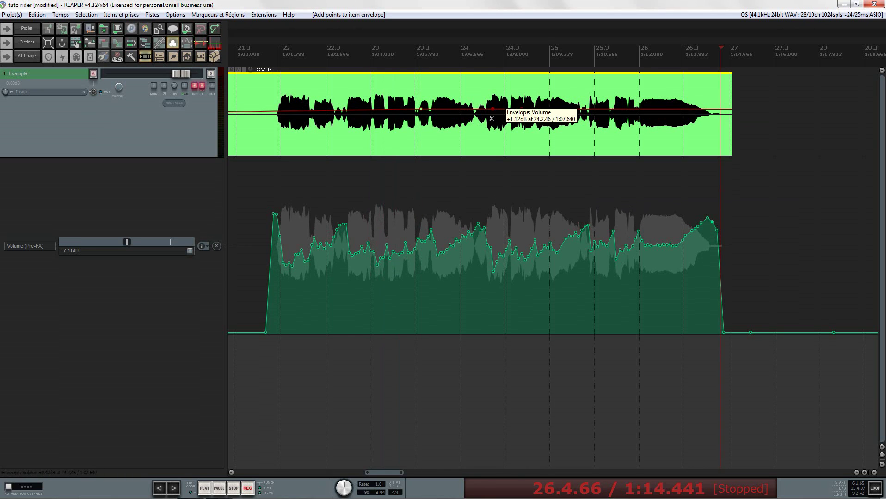
left_click_drag(493, 109, 493, 144)
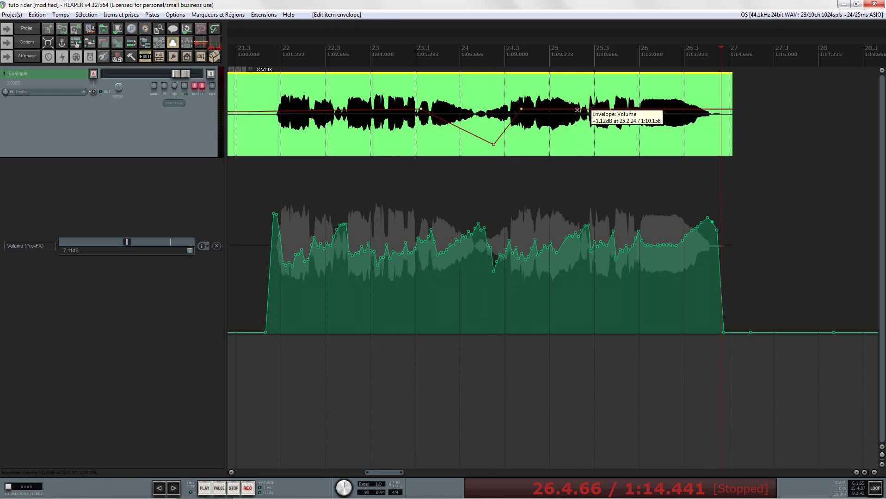
left_click_drag(580, 109, 659, 131)
left_click(613, 133)
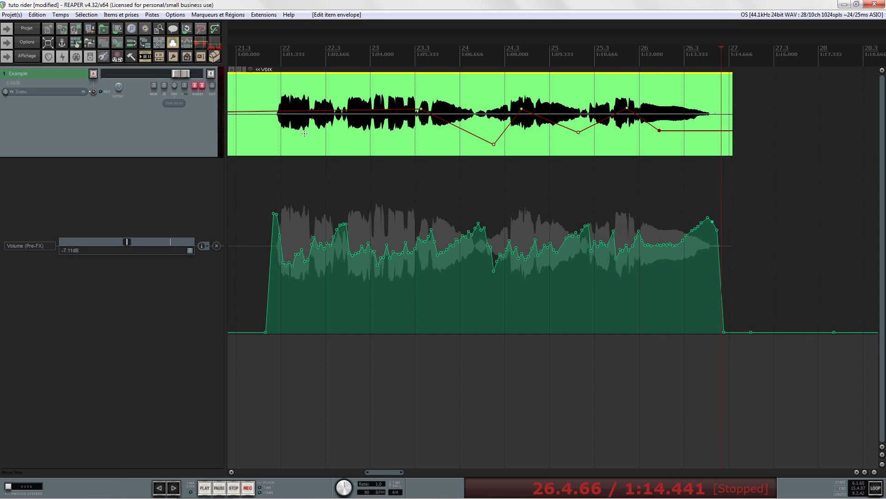
Review the Example track's available envelopes, close the list, and view the BASS and VOIX items with their envelopes together.
scroll(441, 136, "down", 1)
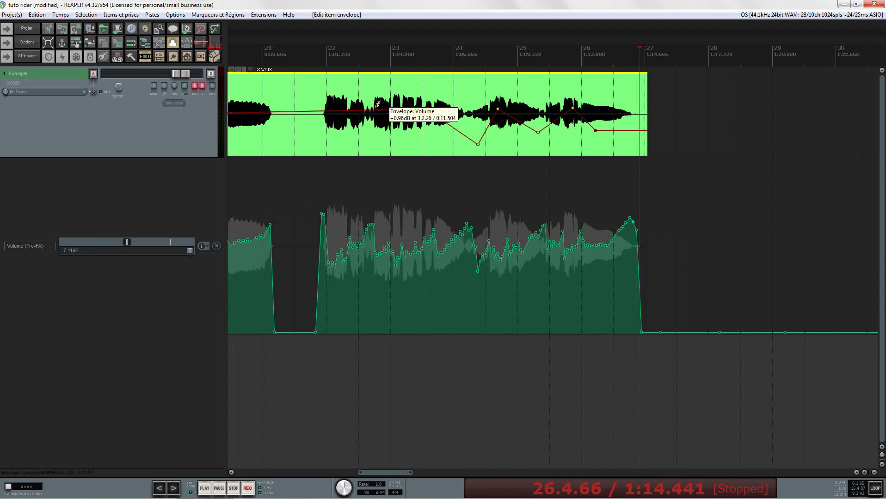
scroll(374, 108, "up", 1)
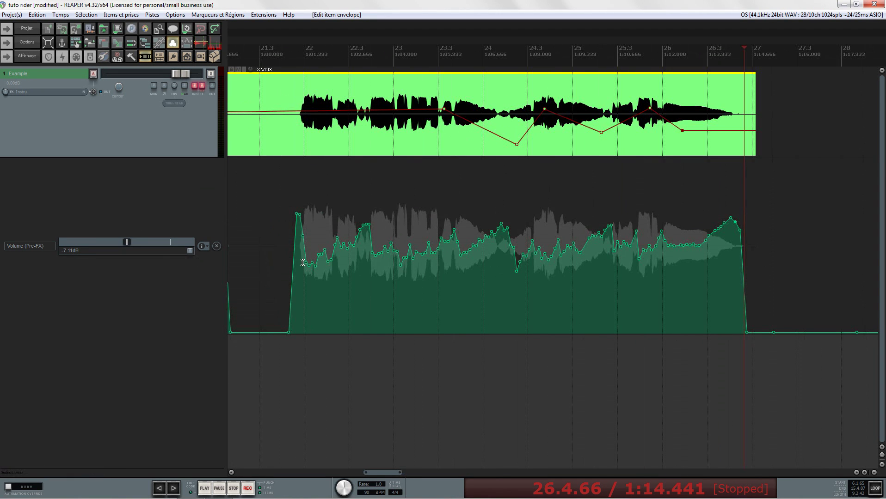
left_click(175, 86)
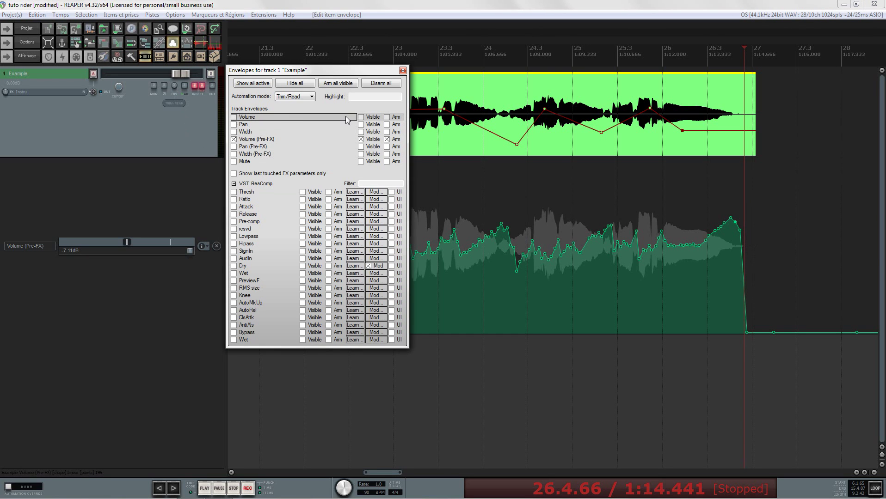
left_click(403, 71)
scroll(509, 159, "down", 4)
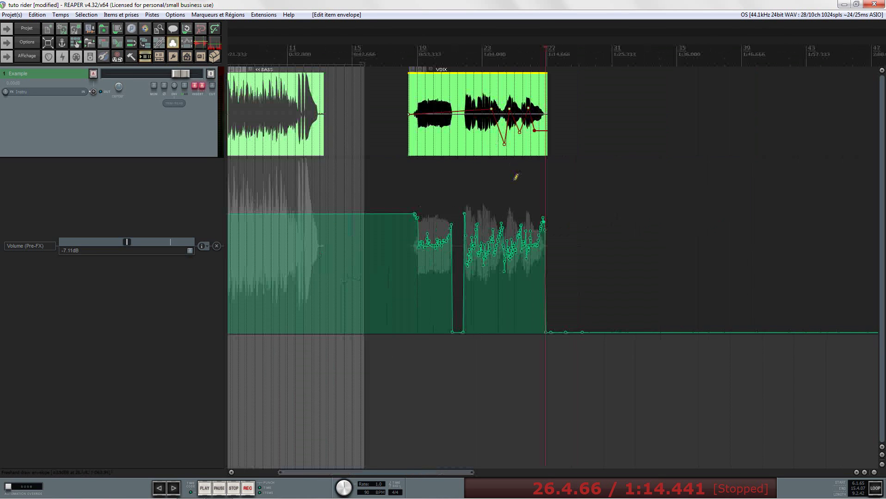
scroll(516, 176, "down", 2)
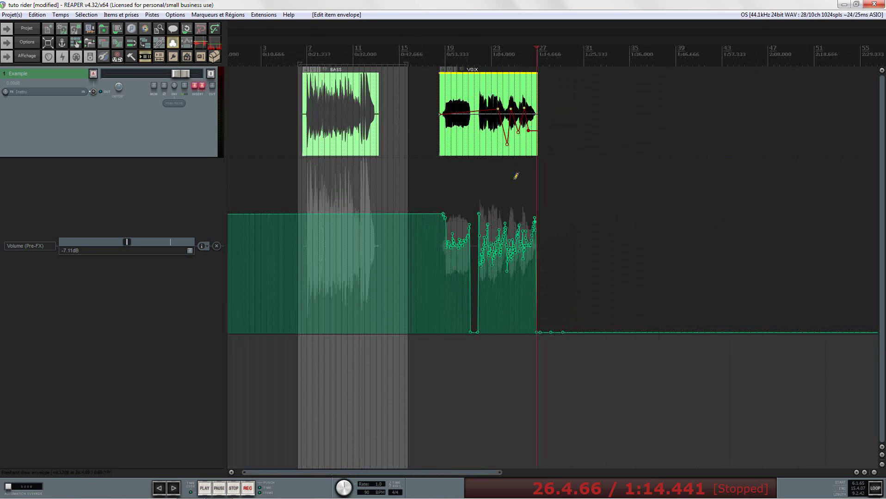